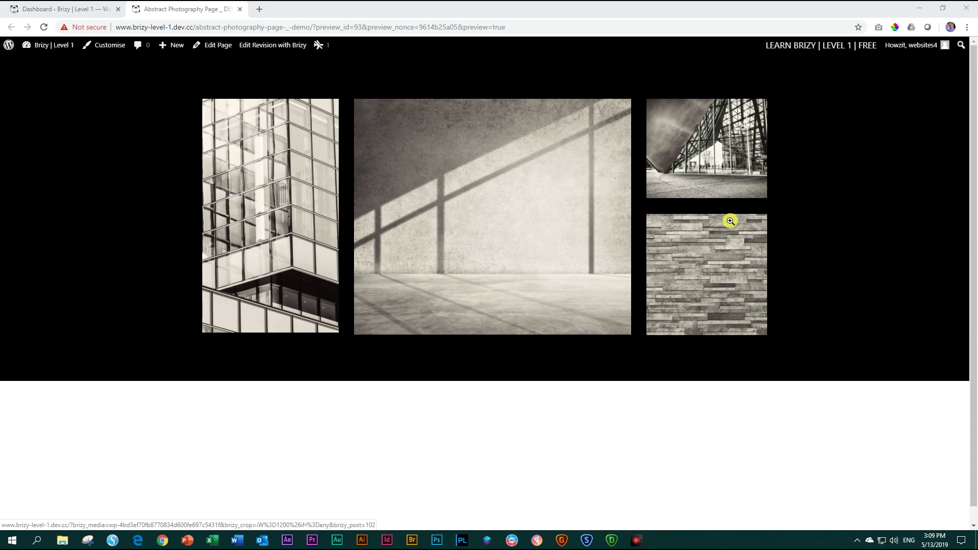
Step: Check the gallery preview's lightbox on the tall building, concrete-wall and glass-roof photos
click(302, 192)
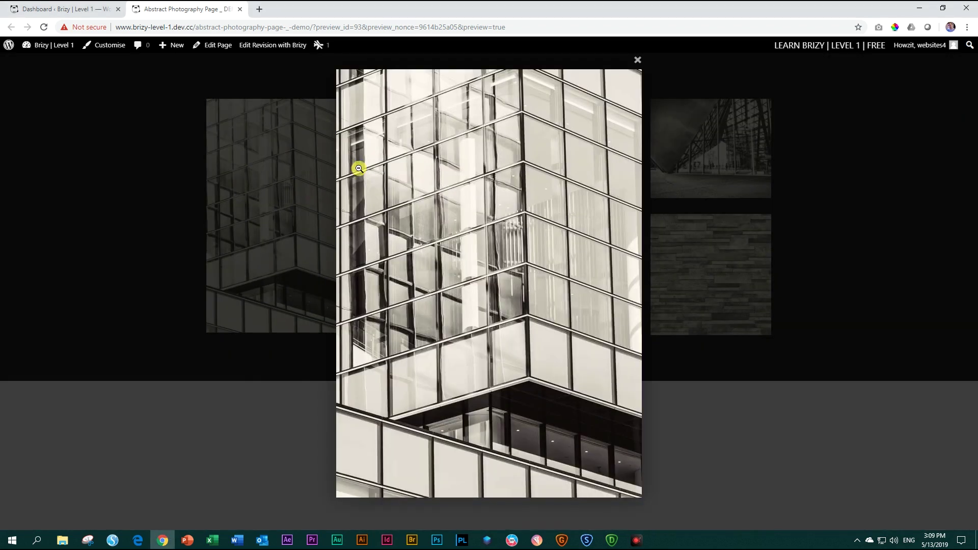
click(637, 61)
click(530, 186)
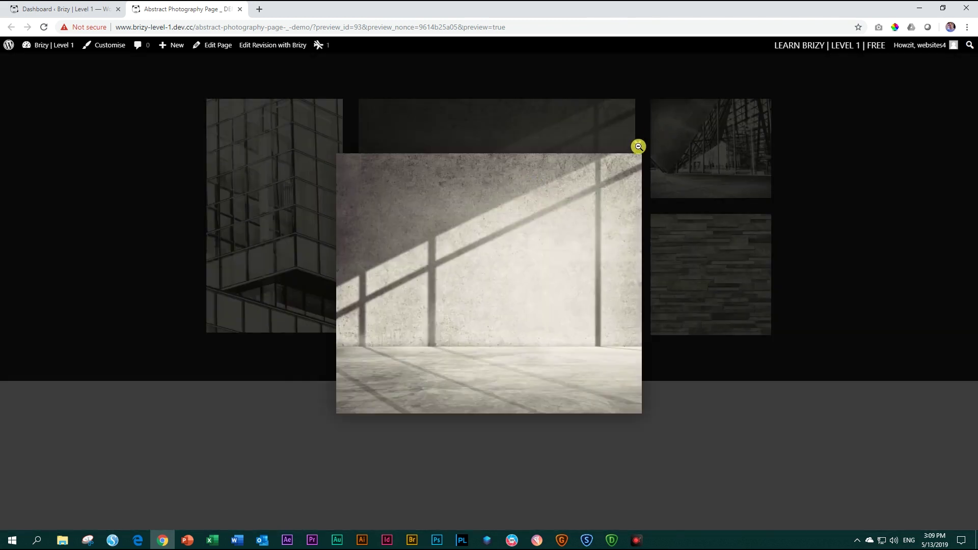
click(637, 144)
click(704, 139)
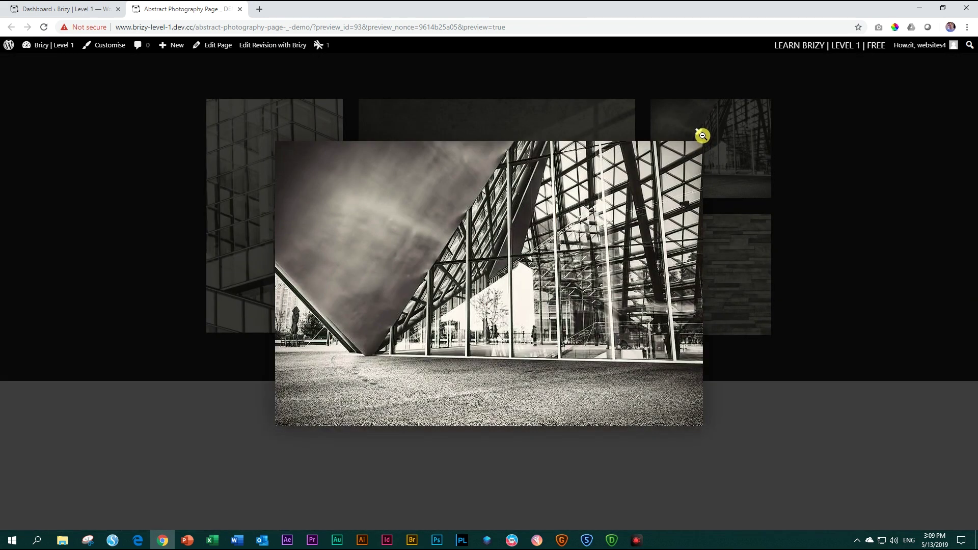
click(702, 137)
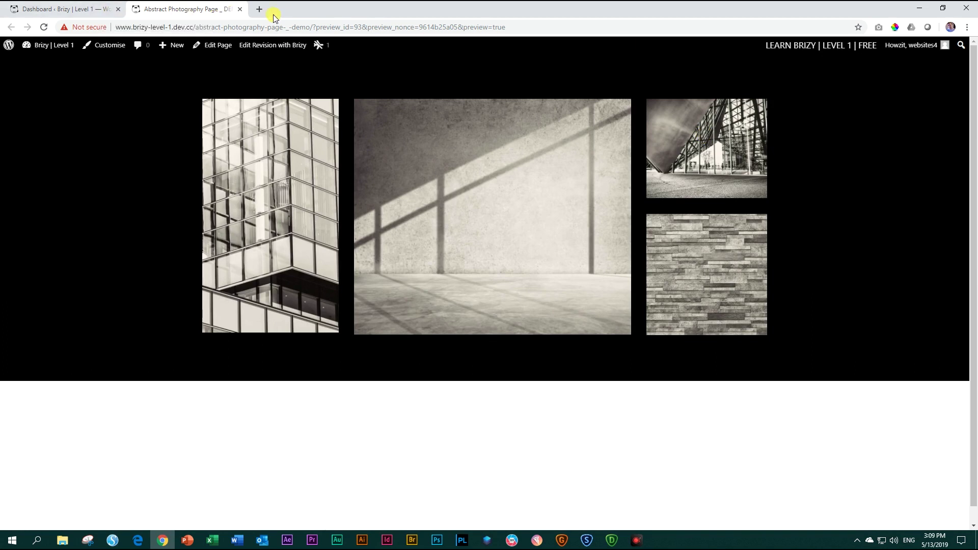
Step: Close the gallery preview and start a new WordPress page from Pages > Add New
click(240, 9)
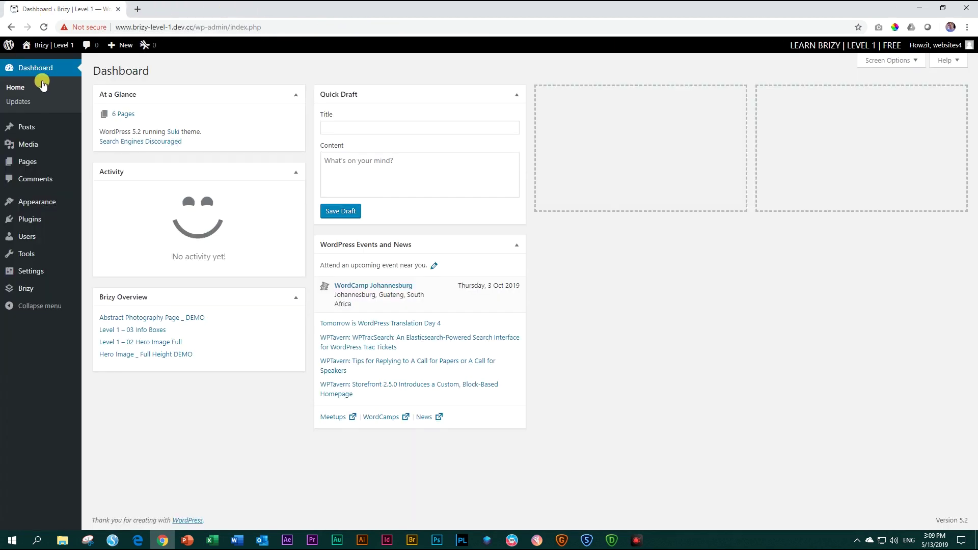
mouse_move(33, 43)
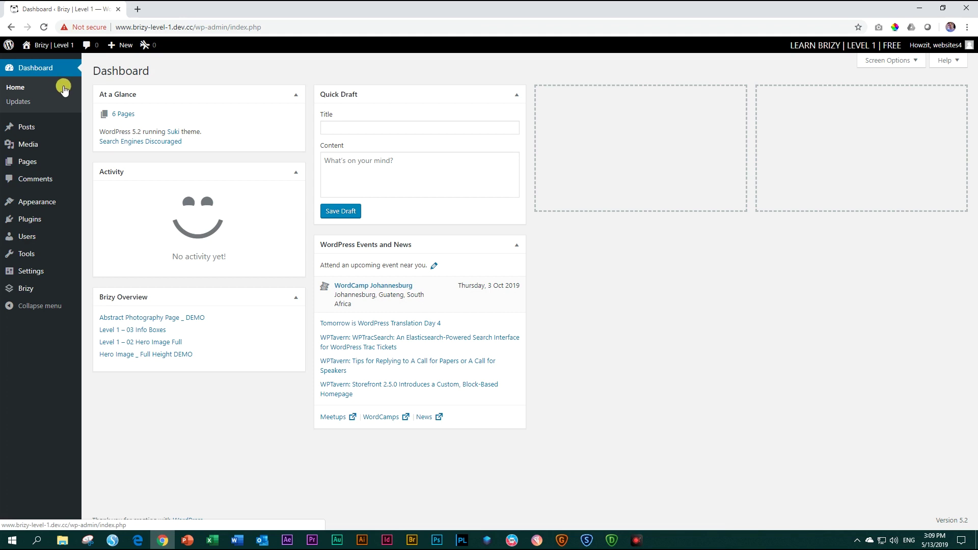
mouse_move(27, 161)
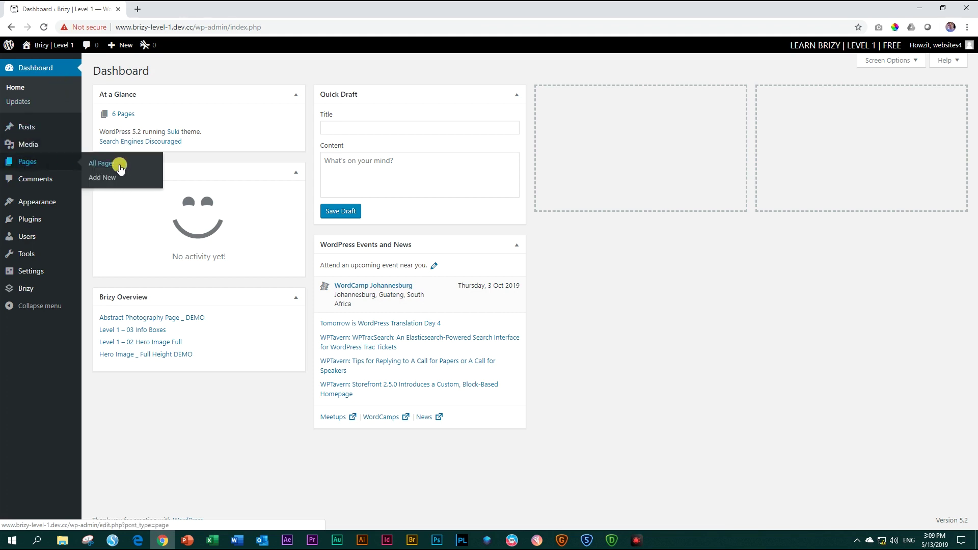
click(114, 180)
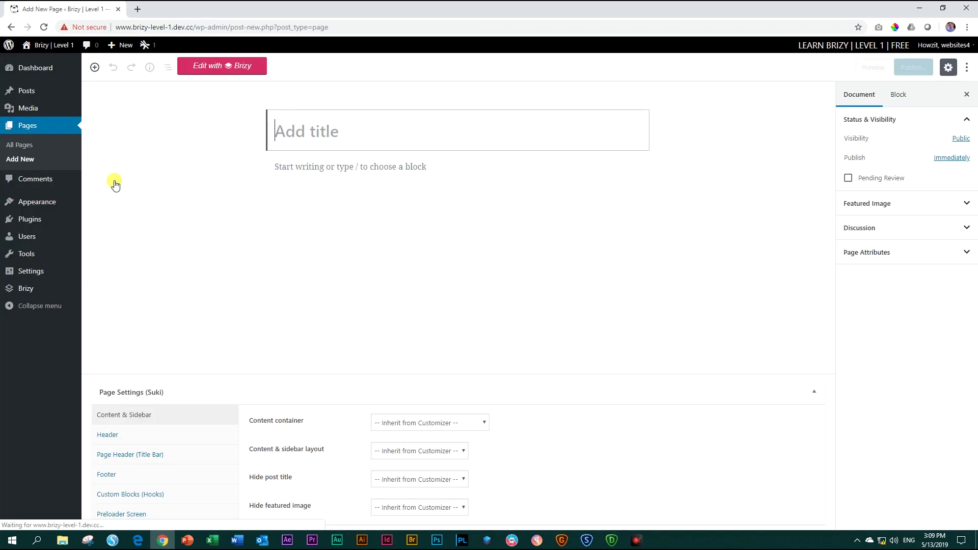
Step: Title the page 'Level 1 - 04 Abstract Photography Gallery' and begin publishing it
click(320, 122)
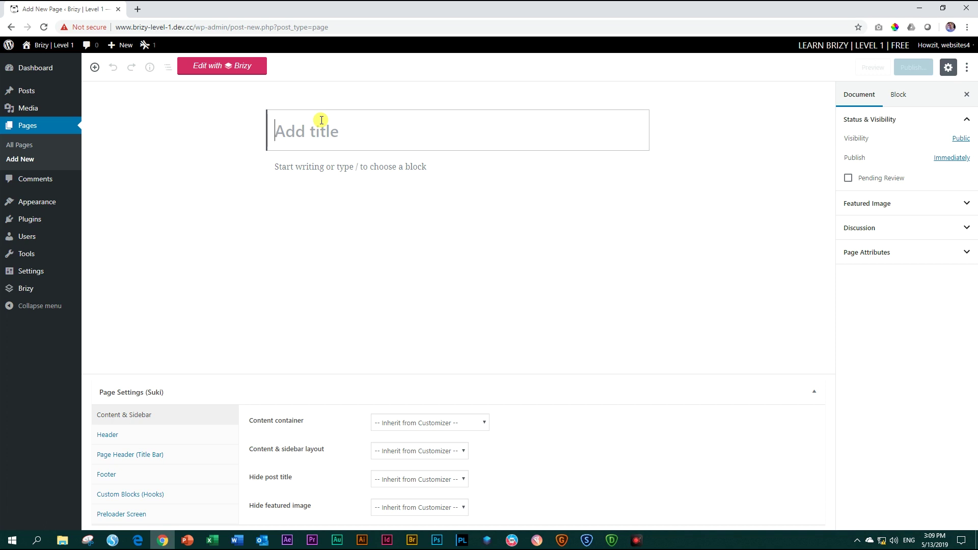
text(IE)
key(BackSpace)
key(BackSpace)
text(Level )
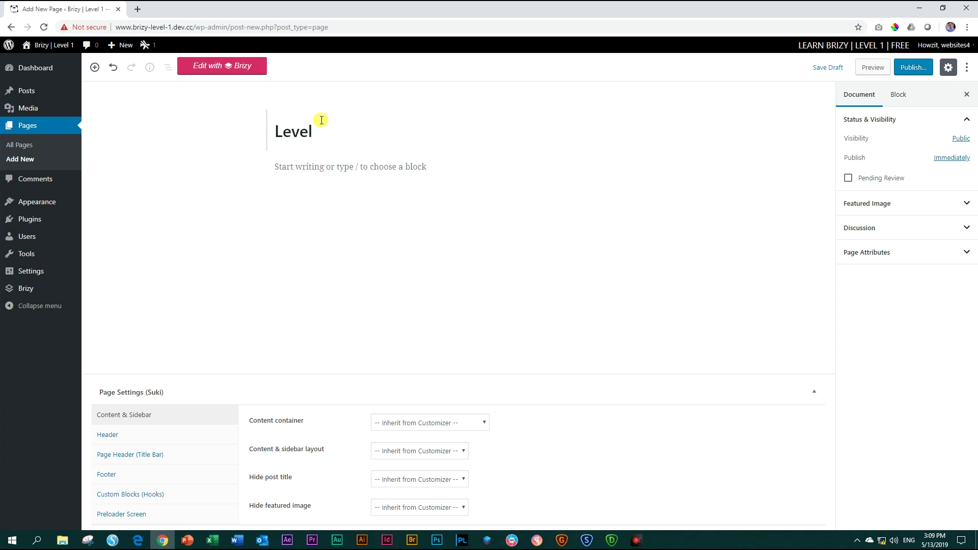
text(1 - 04 Abstract Photography Gallery)
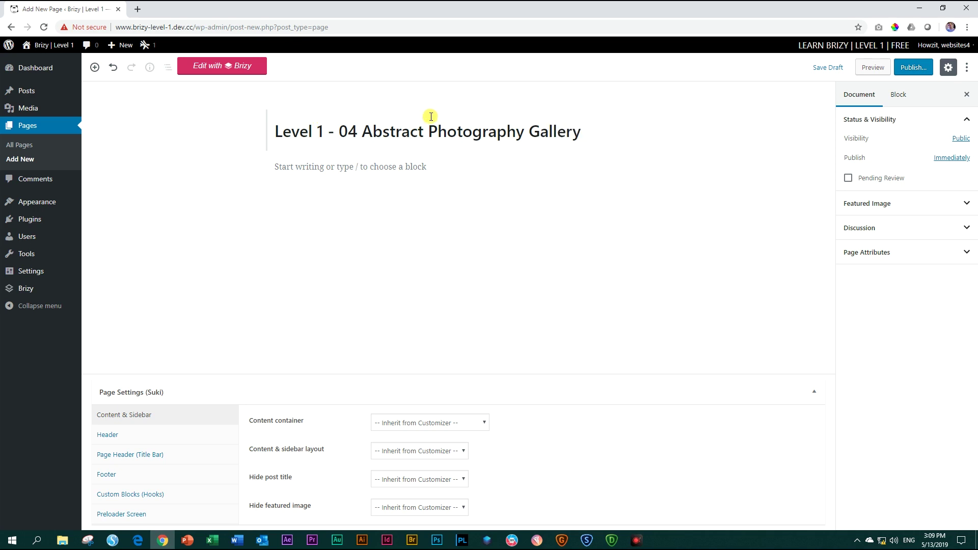
click(915, 71)
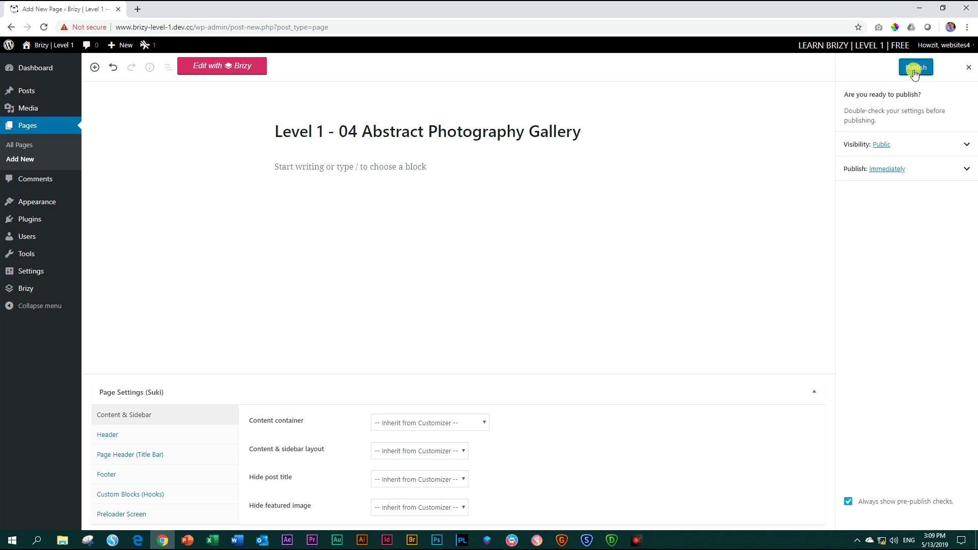
Step: Confirm publishing, then add a blank two-column block to the empty Brizy page
click(915, 67)
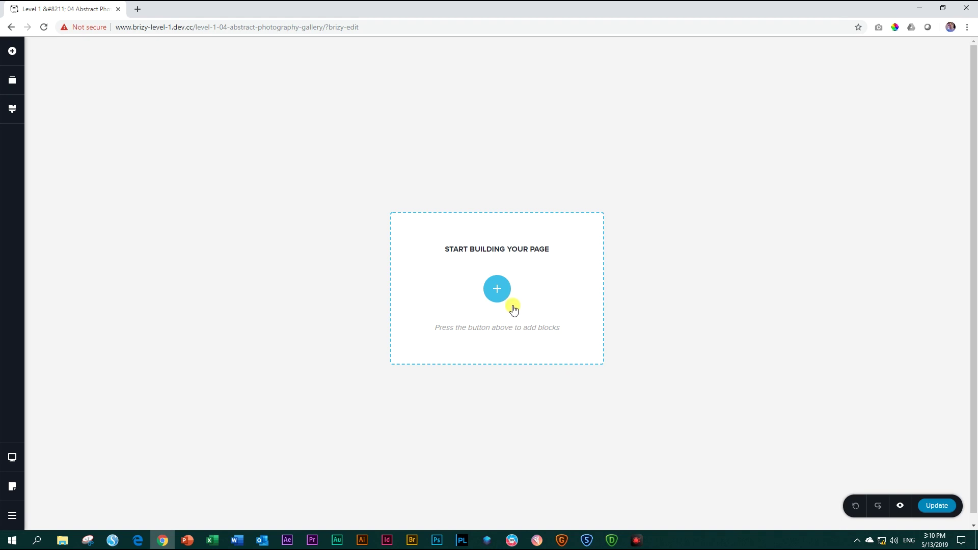
click(495, 294)
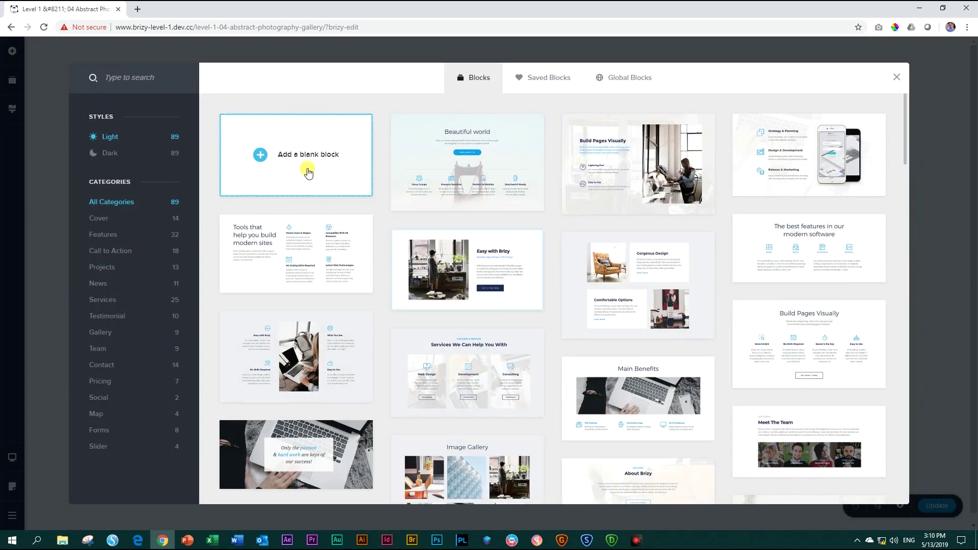
click(301, 162)
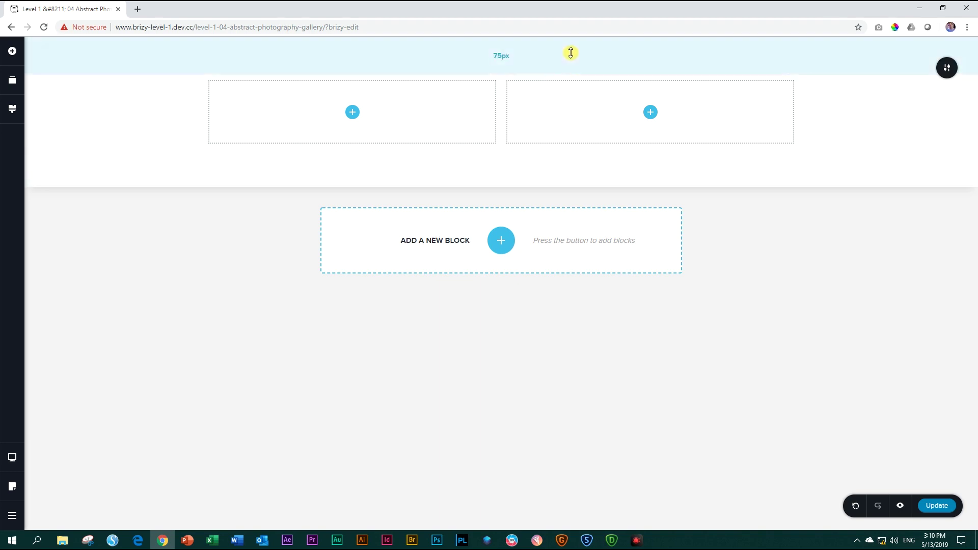
mouse_move(947, 71)
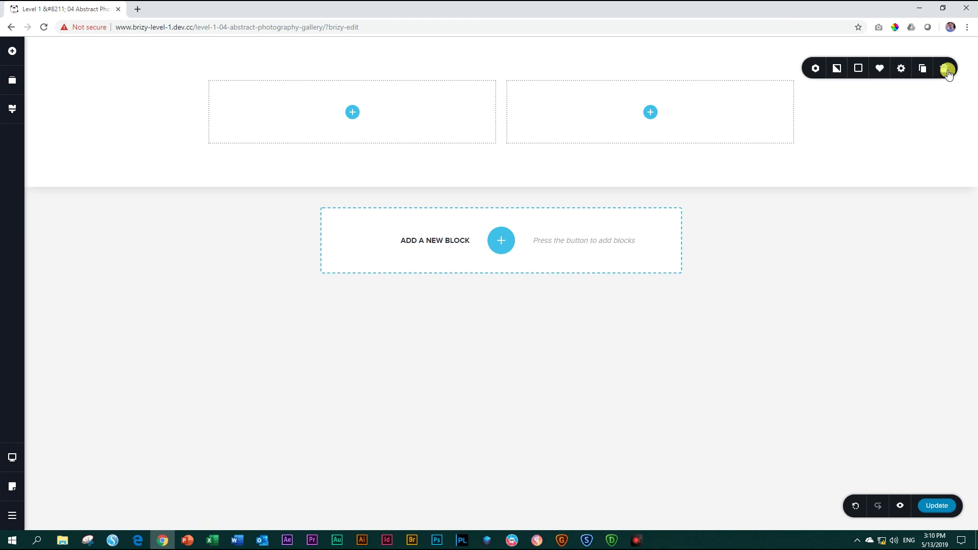
click(901, 69)
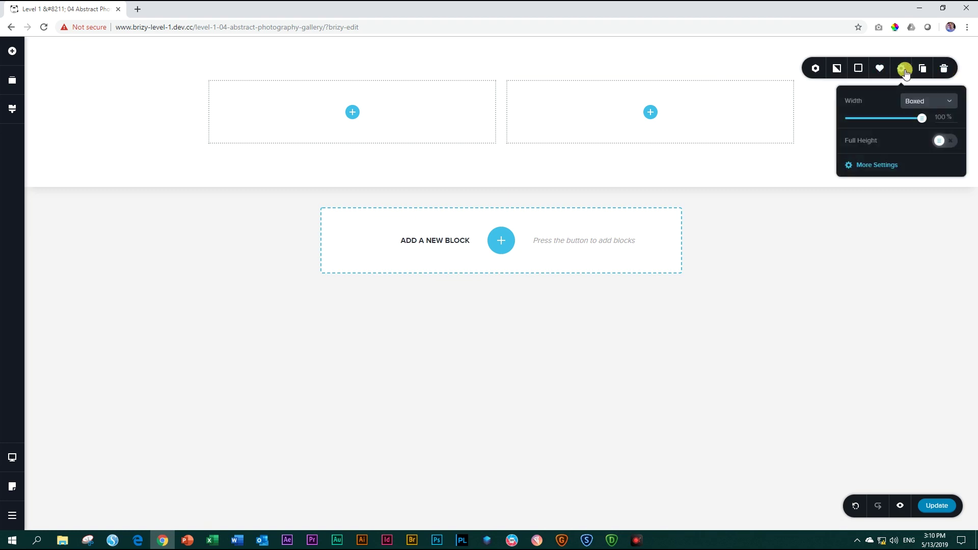
click(866, 168)
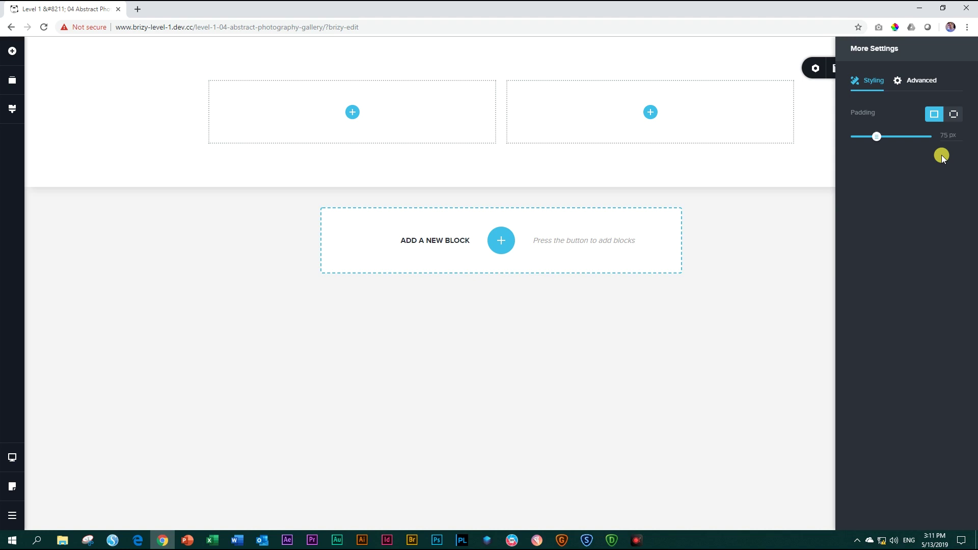
click(805, 165)
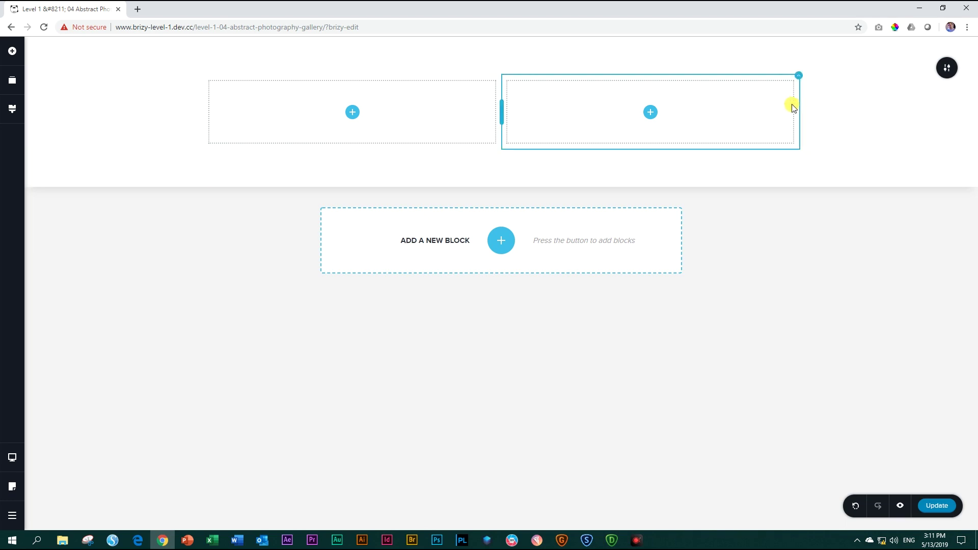
click(501, 76)
click(522, 55)
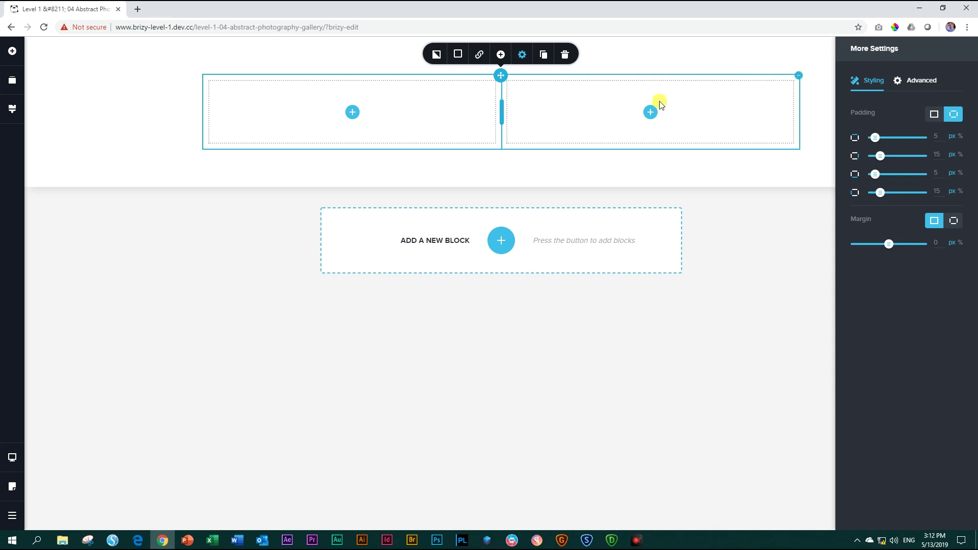
click(814, 114)
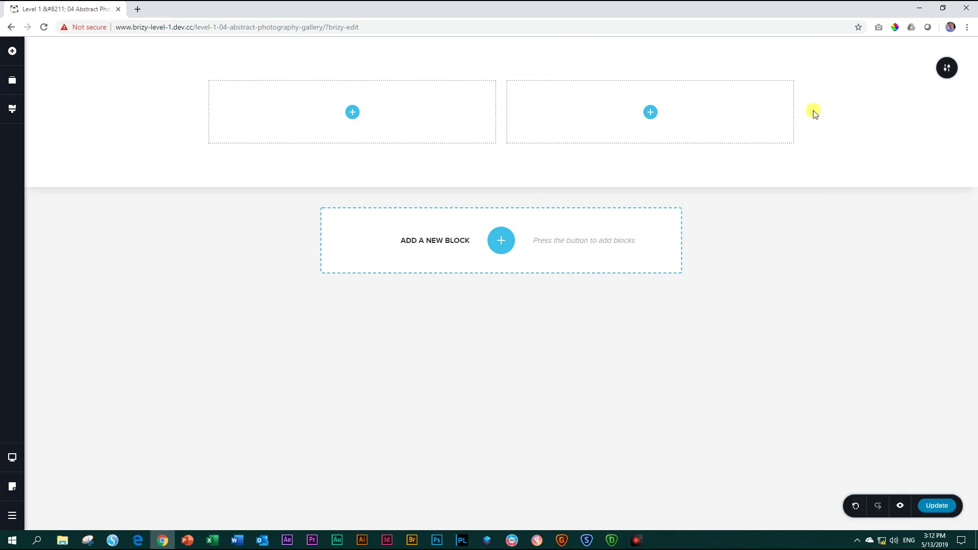
Step: Drag an Image element from the elements list into the block's left column
click(10, 53)
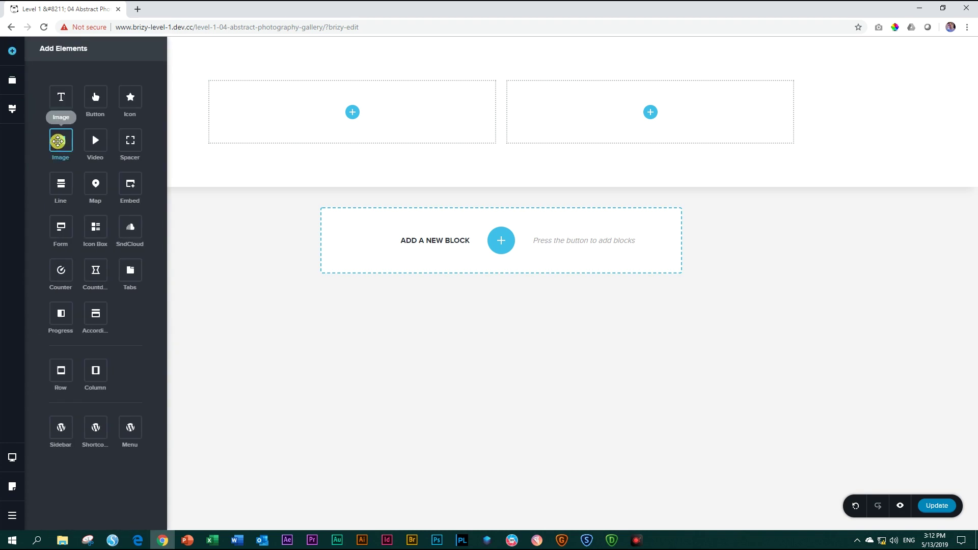
drag(55, 141, 356, 109)
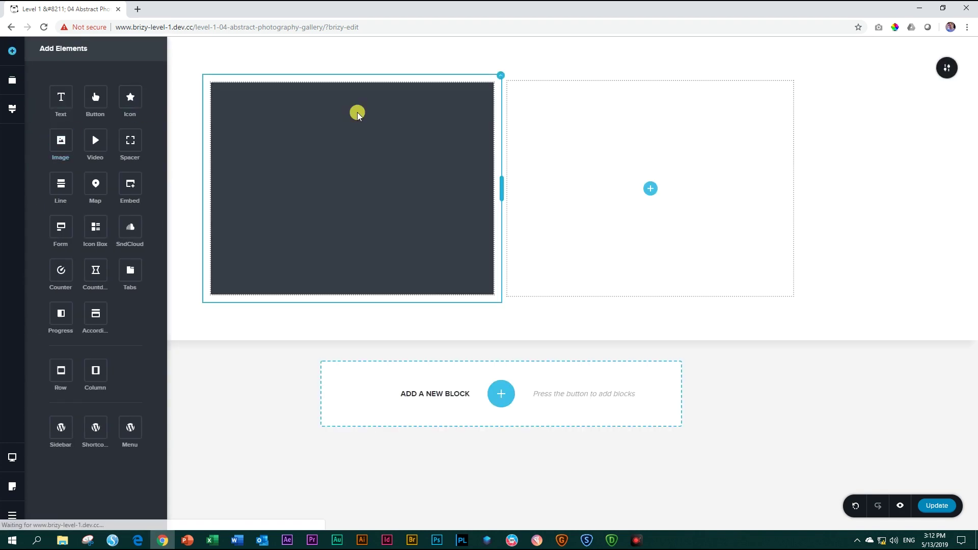
Step: Select the image placeholder and review its margin settings in More Settings
click(226, 267)
click(375, 66)
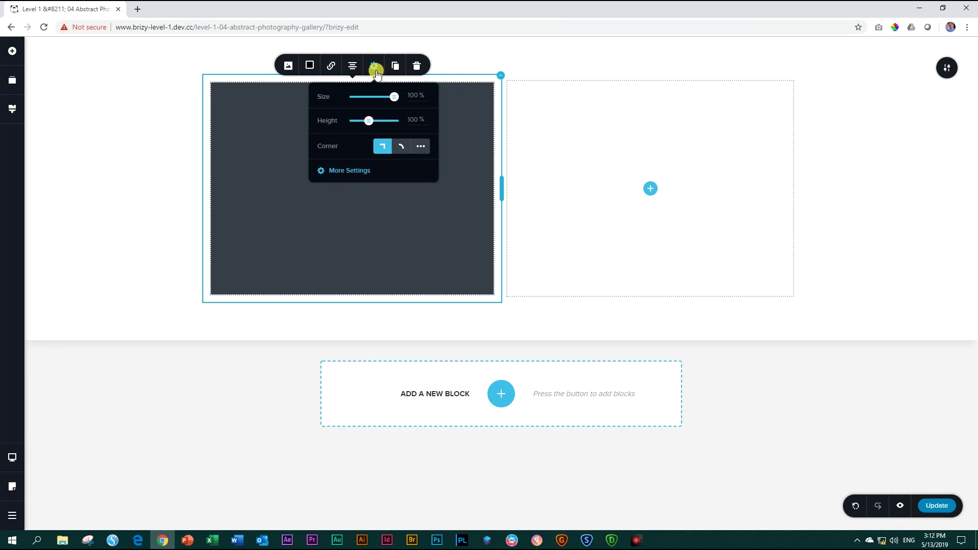
click(357, 169)
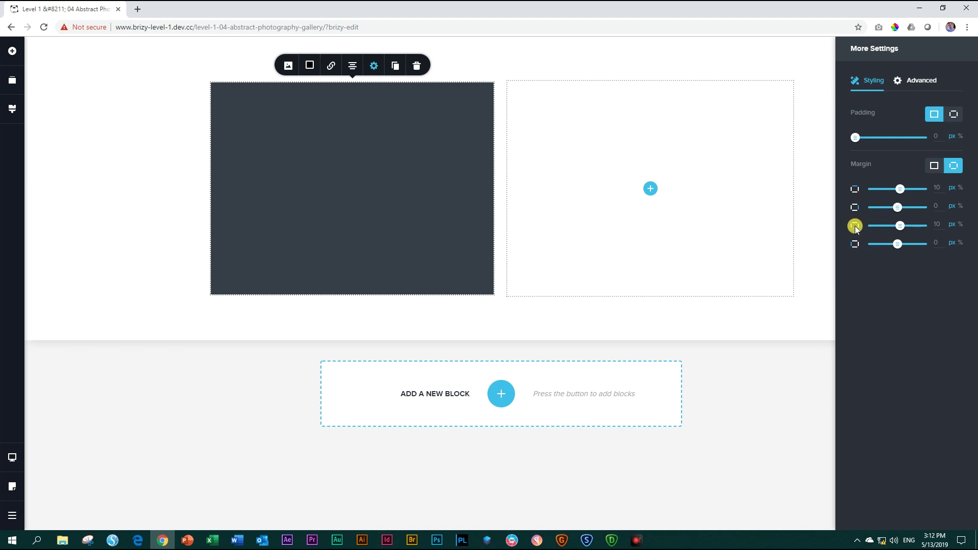
click(379, 135)
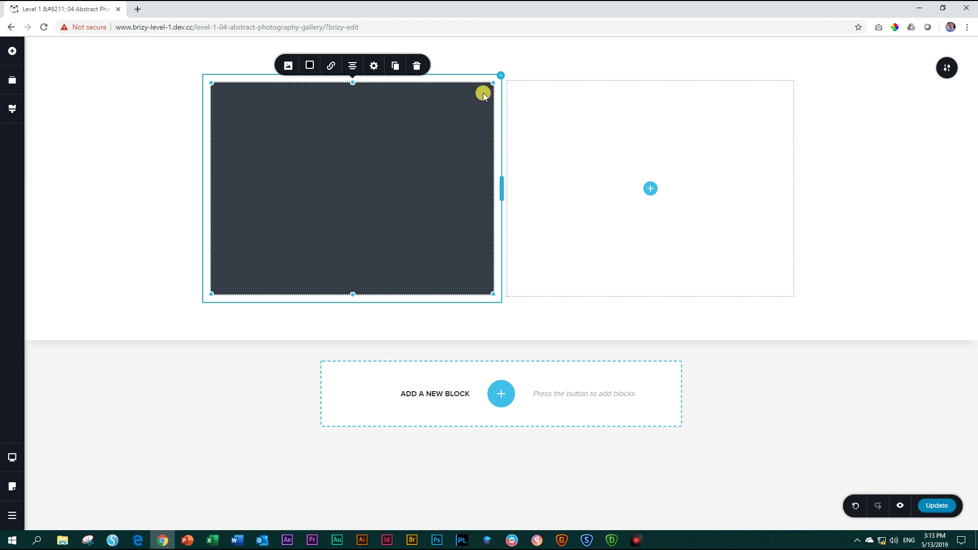
Step: Duplicate the image column and fill the first image with the glass building photo
click(501, 77)
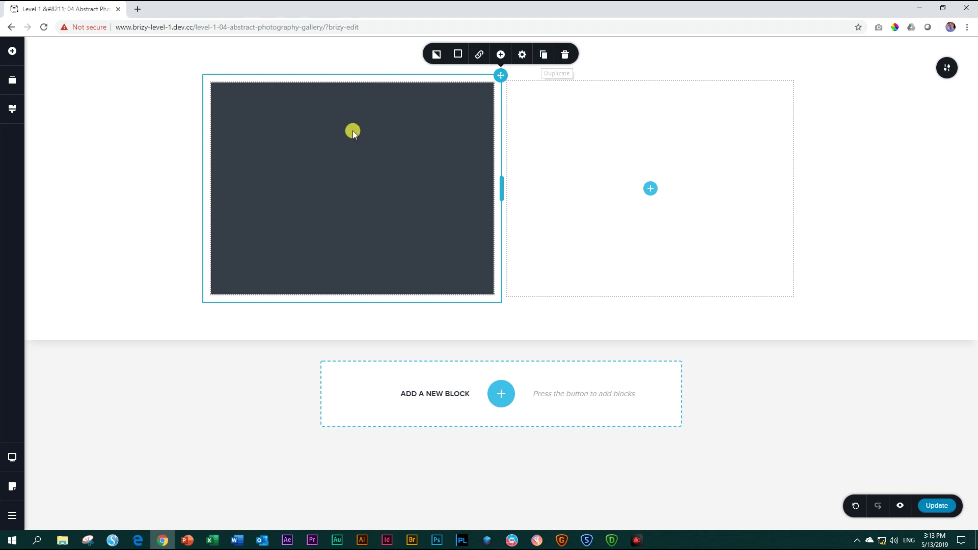
click(544, 54)
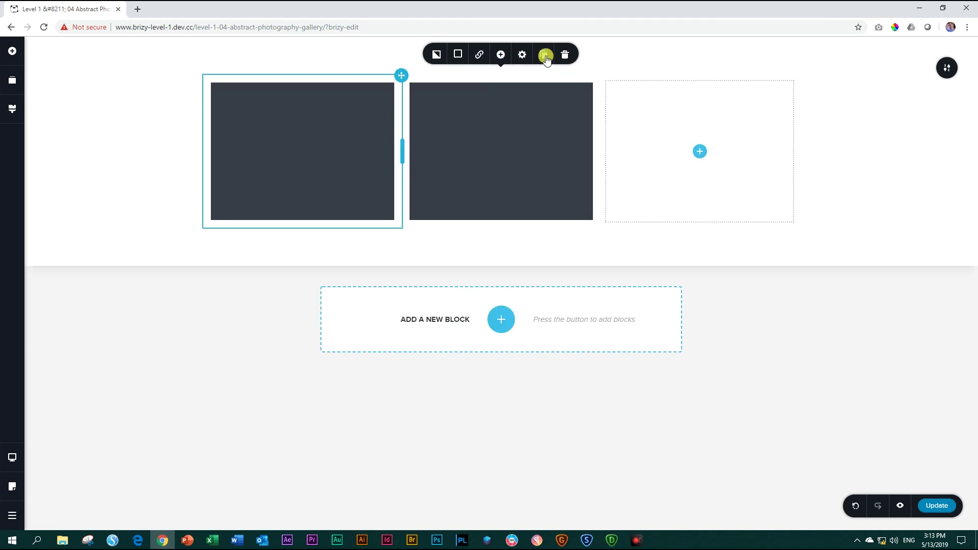
click(283, 131)
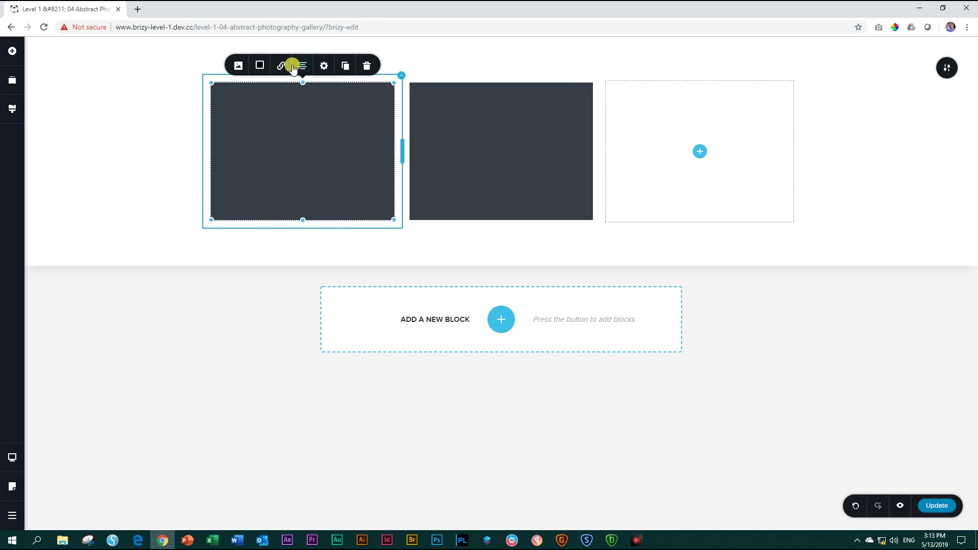
click(240, 66)
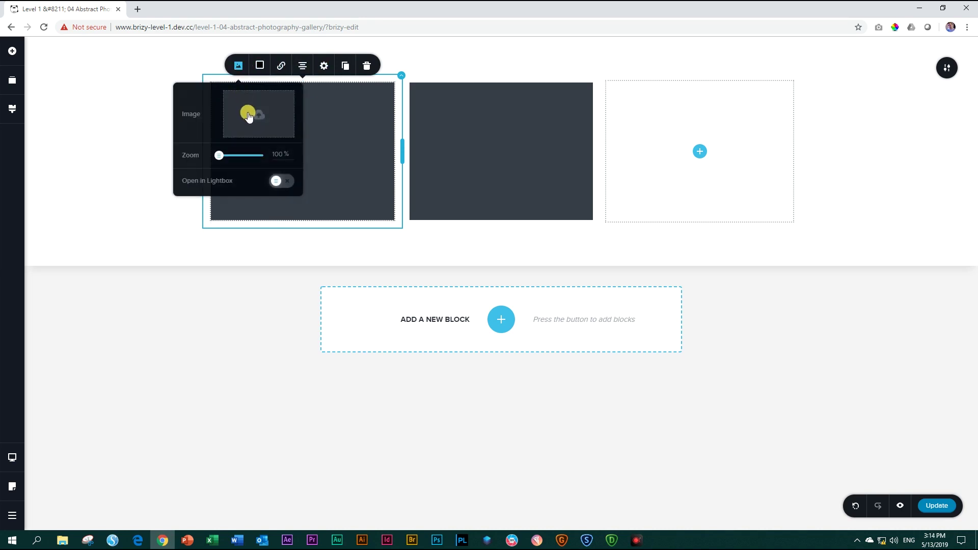
click(249, 116)
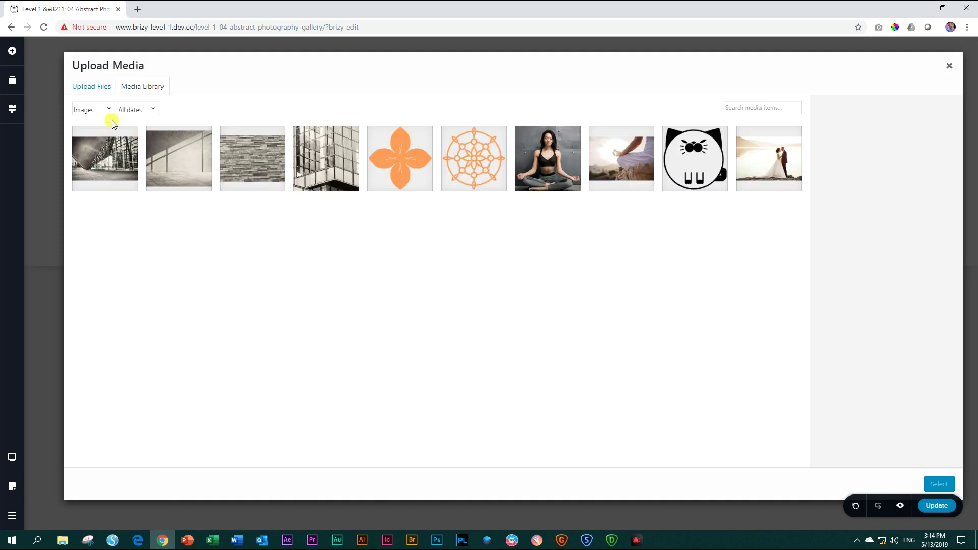
click(311, 160)
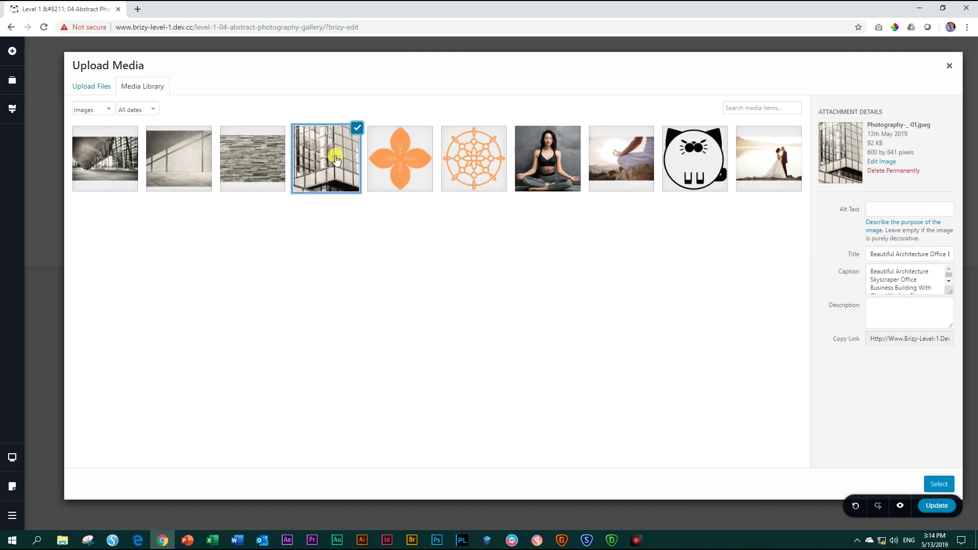
click(942, 485)
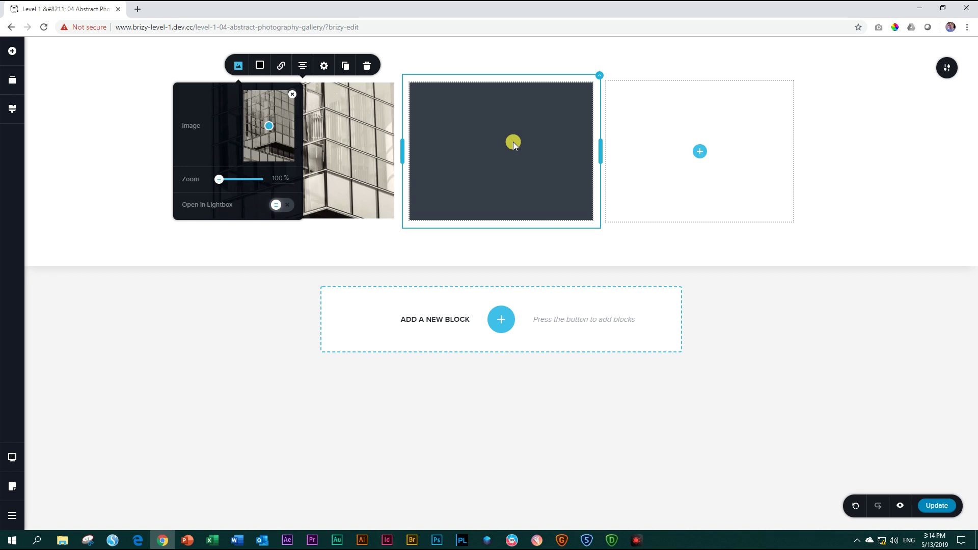
Step: Fill the second column's image with the shadowed concrete wall photo from the Media Library
click(513, 141)
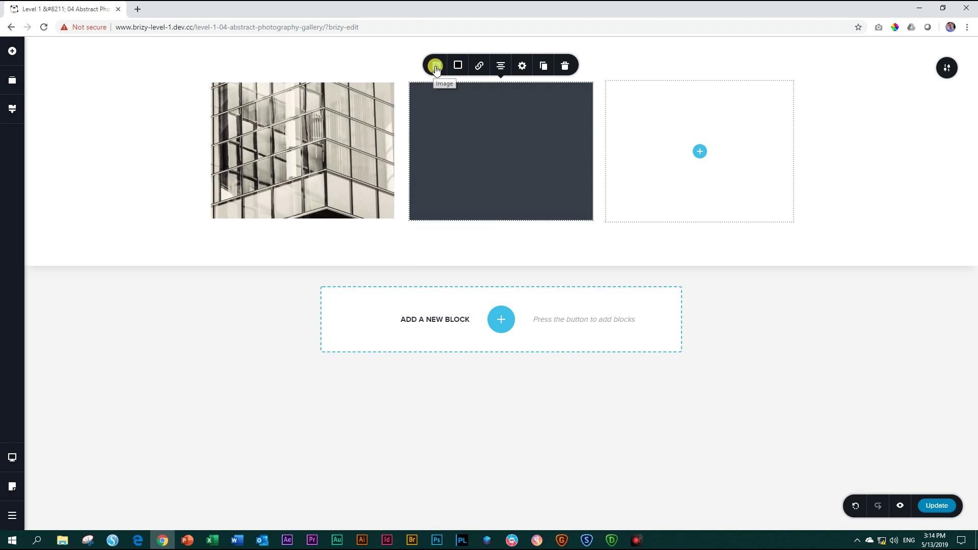
click(434, 67)
click(446, 110)
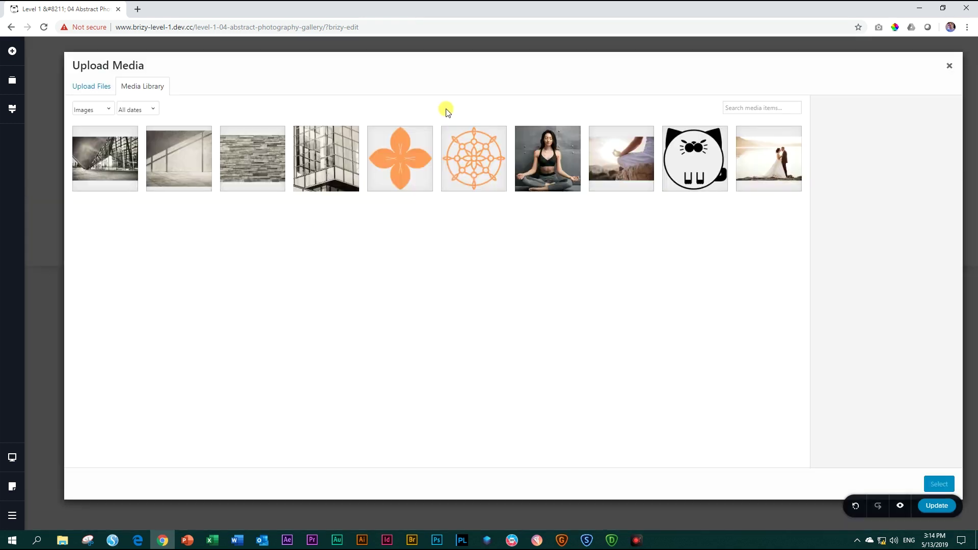
click(184, 153)
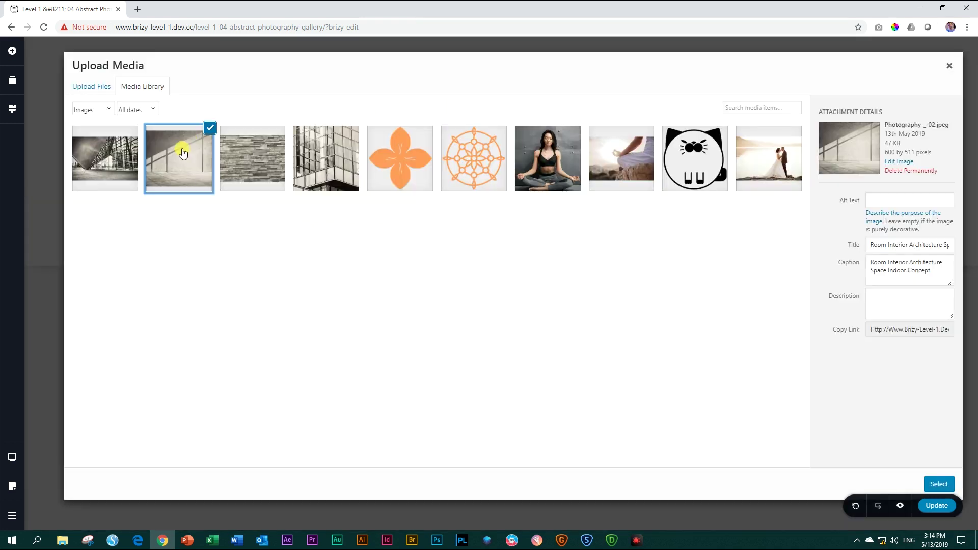
click(939, 484)
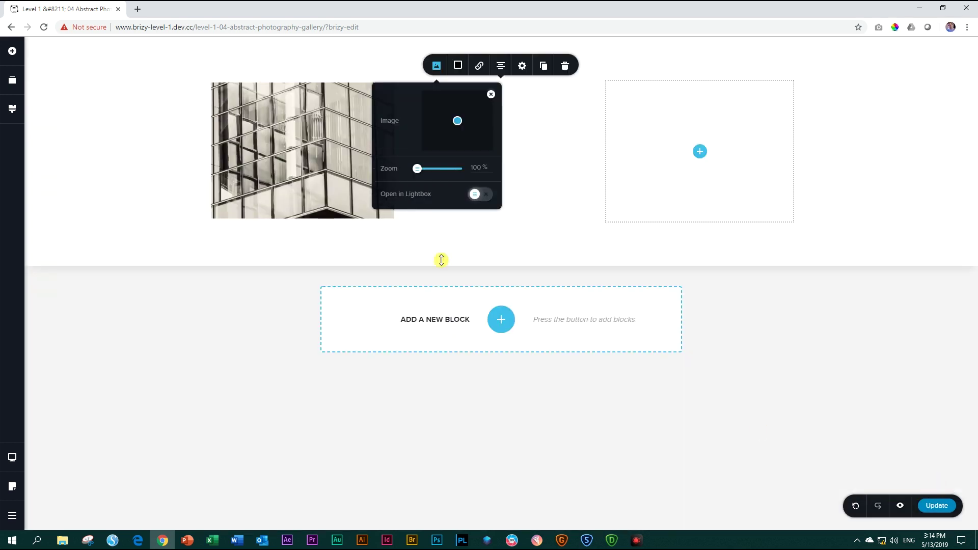
click(649, 140)
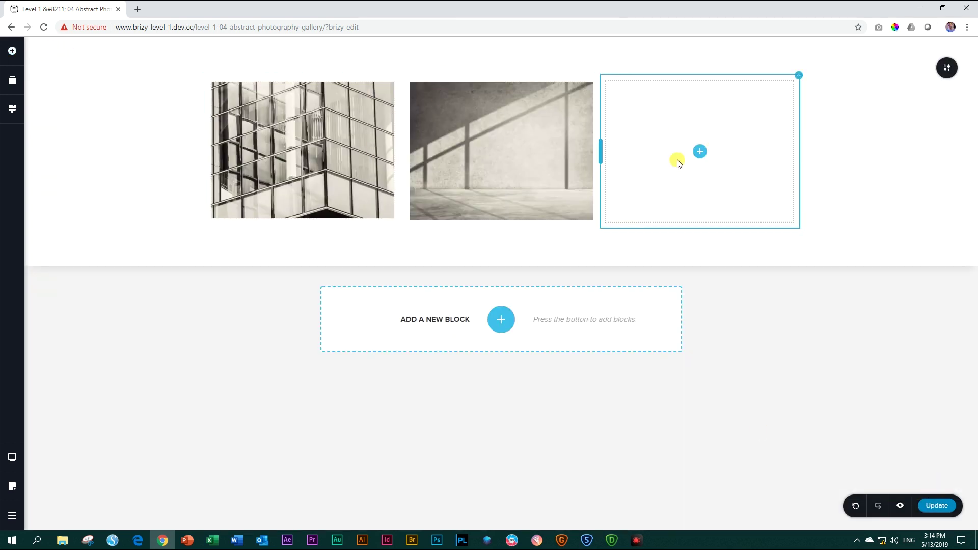
Step: Add an image to the third column showing the office building photo Photography-_-04
click(13, 53)
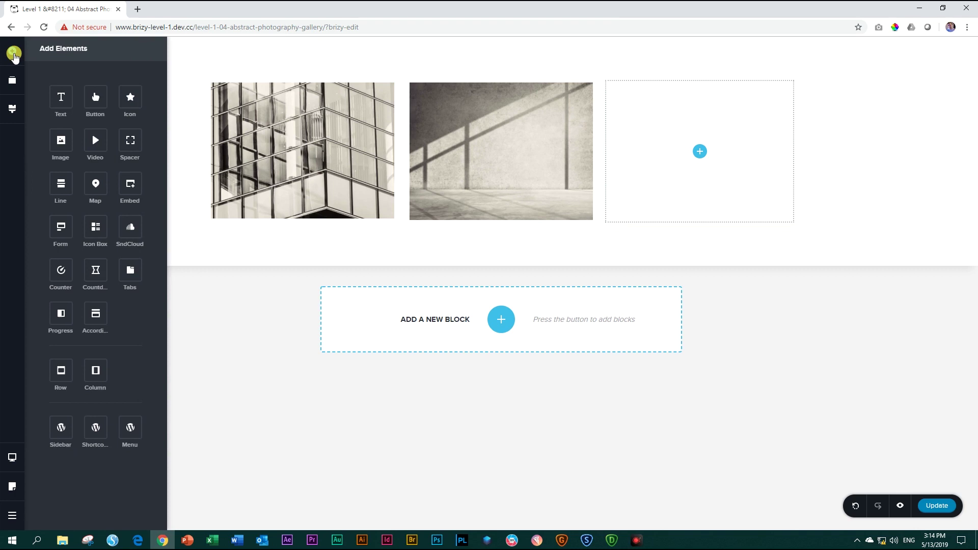
drag(61, 140, 707, 157)
click(707, 155)
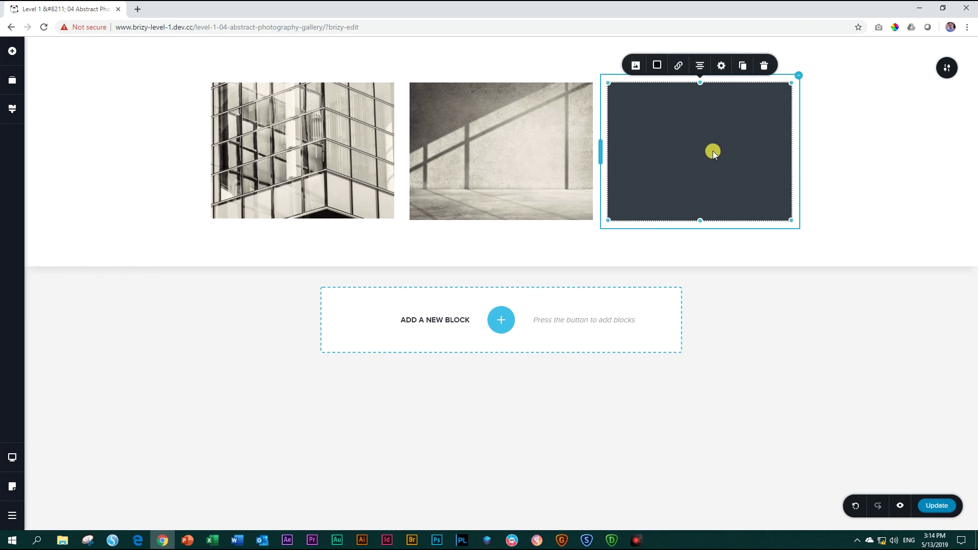
click(643, 69)
click(654, 104)
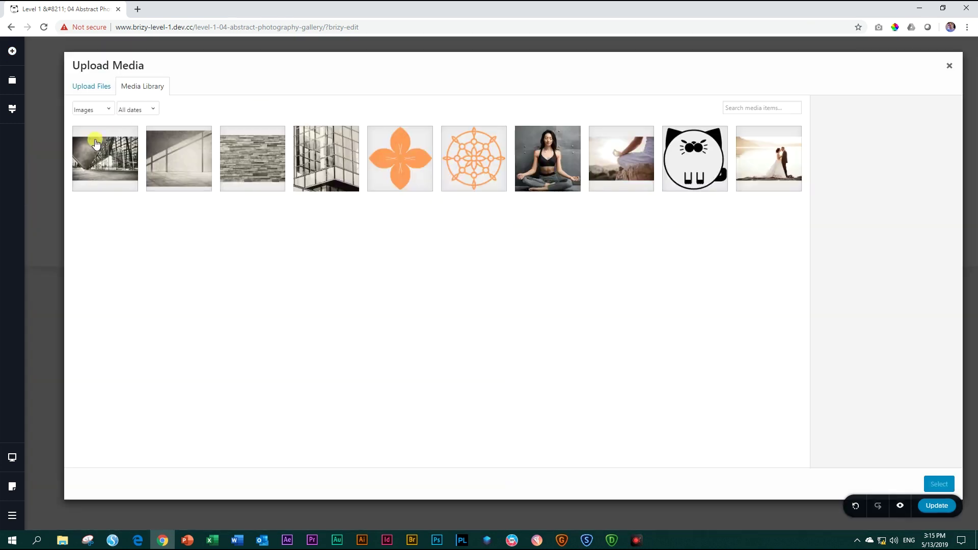
click(101, 161)
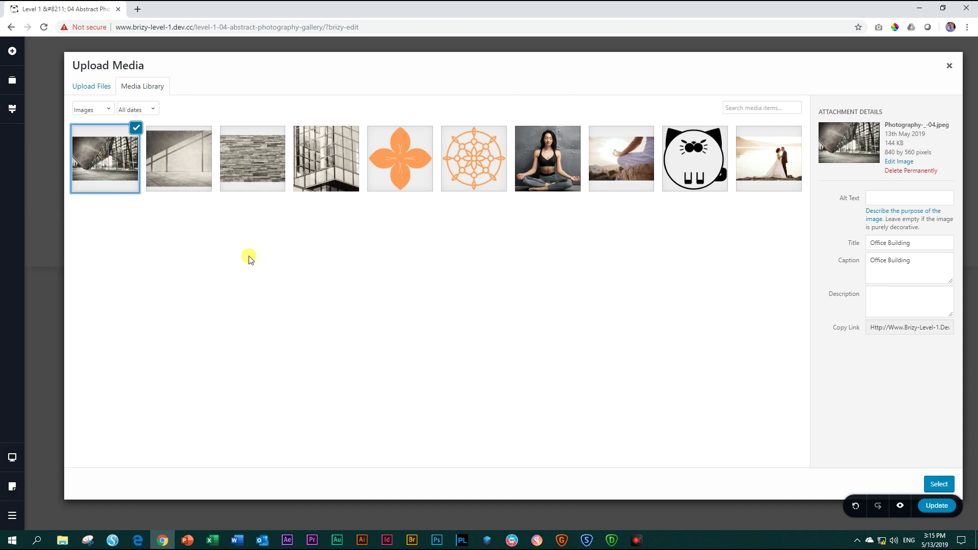
click(249, 160)
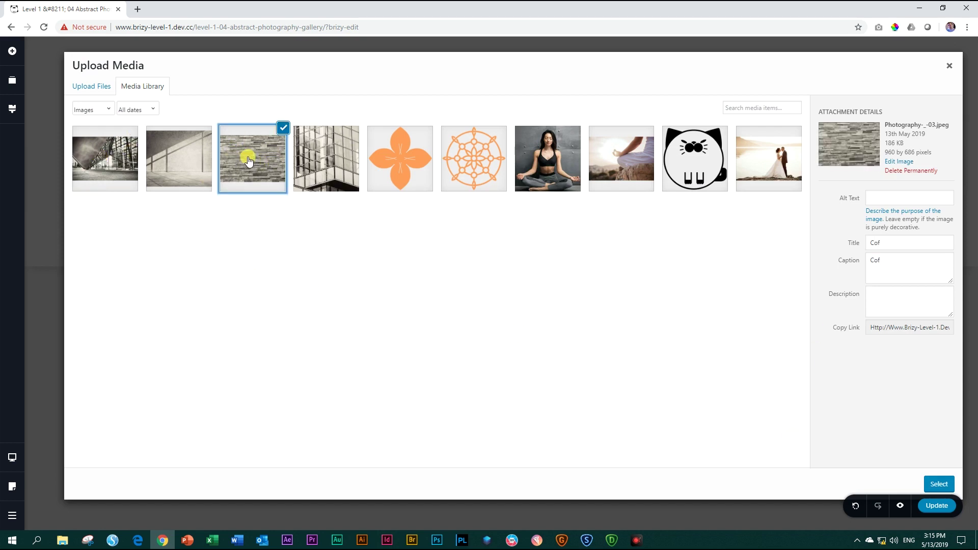
click(128, 141)
click(939, 484)
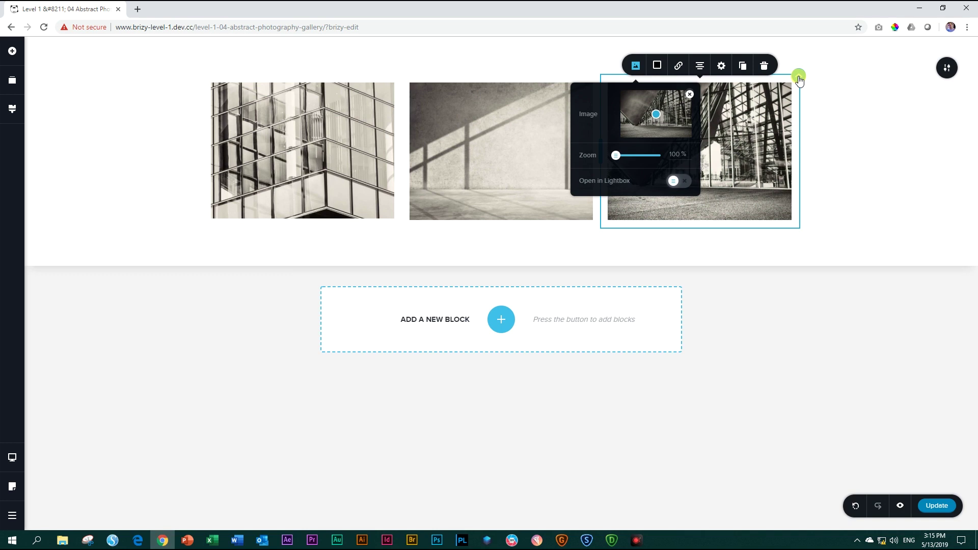
click(745, 125)
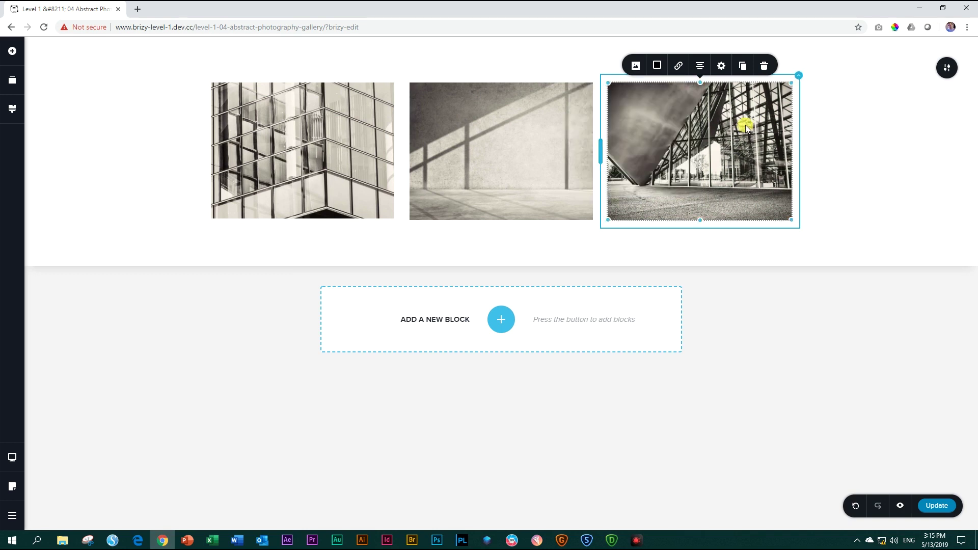
Step: Duplicate that image below and replace the copy's photo with the stone wall Photography-_-03
click(742, 67)
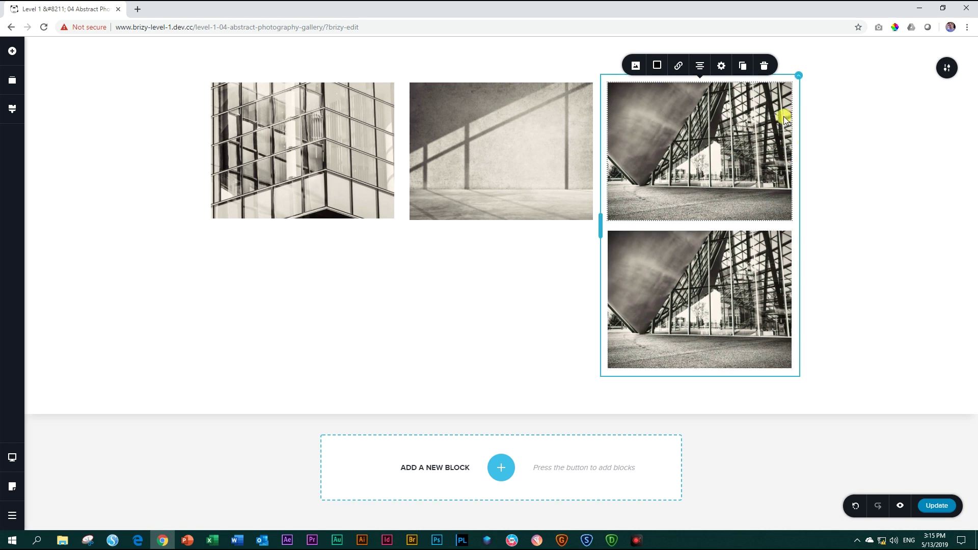
click(704, 296)
click(637, 217)
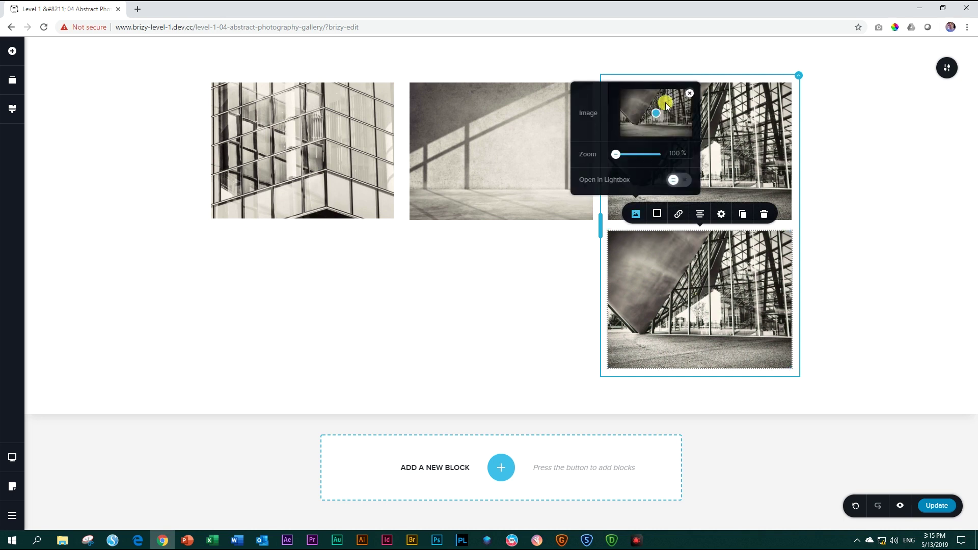
click(689, 95)
click(660, 111)
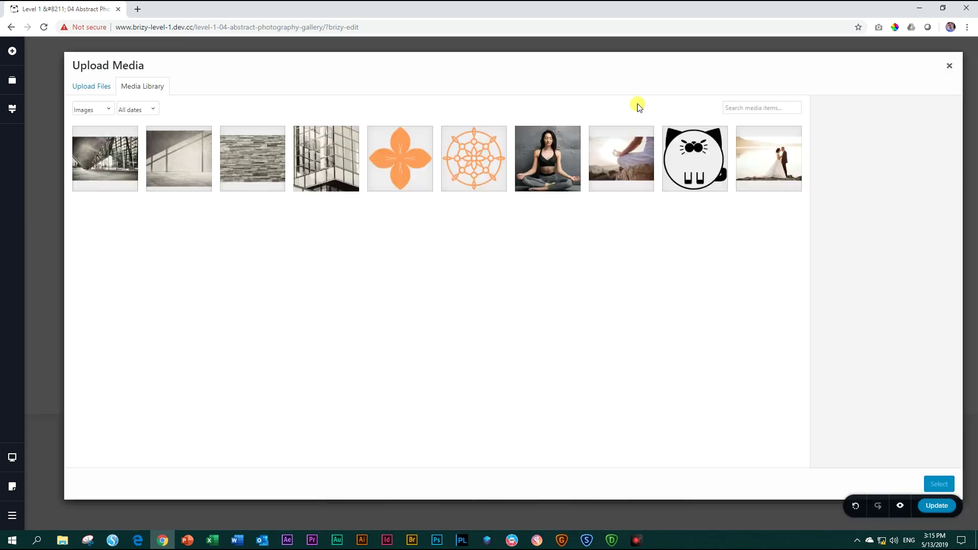
click(249, 160)
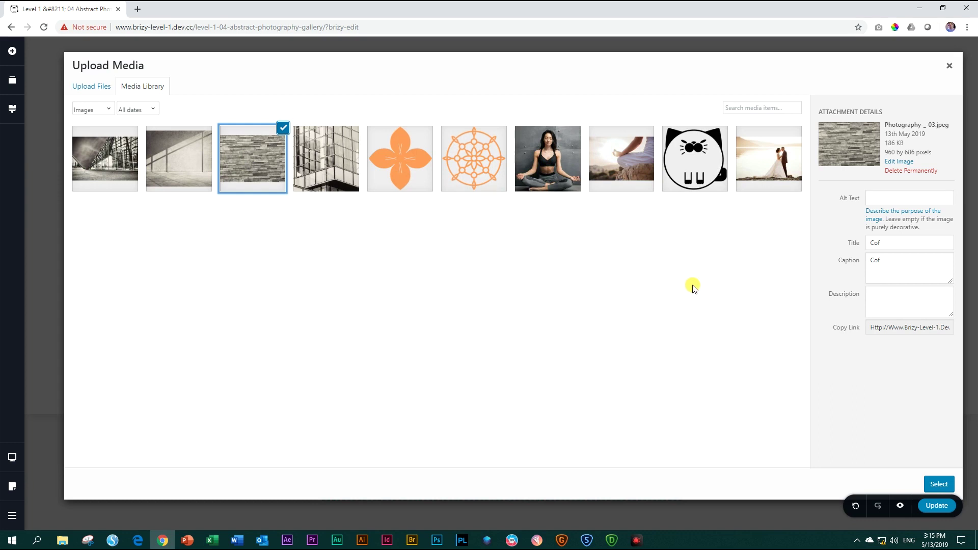
click(943, 485)
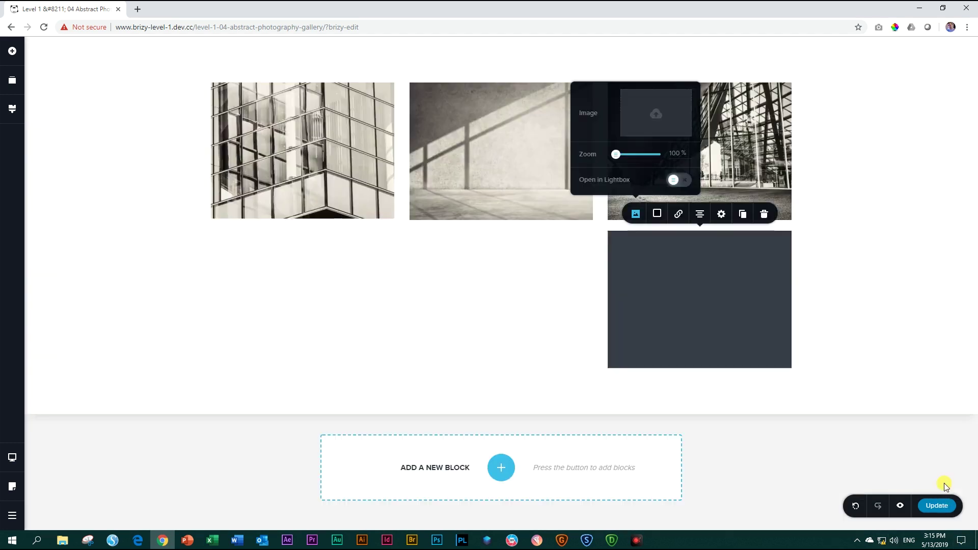
Step: Close the stone wall image's settings and select the middle concrete-wall image
click(875, 294)
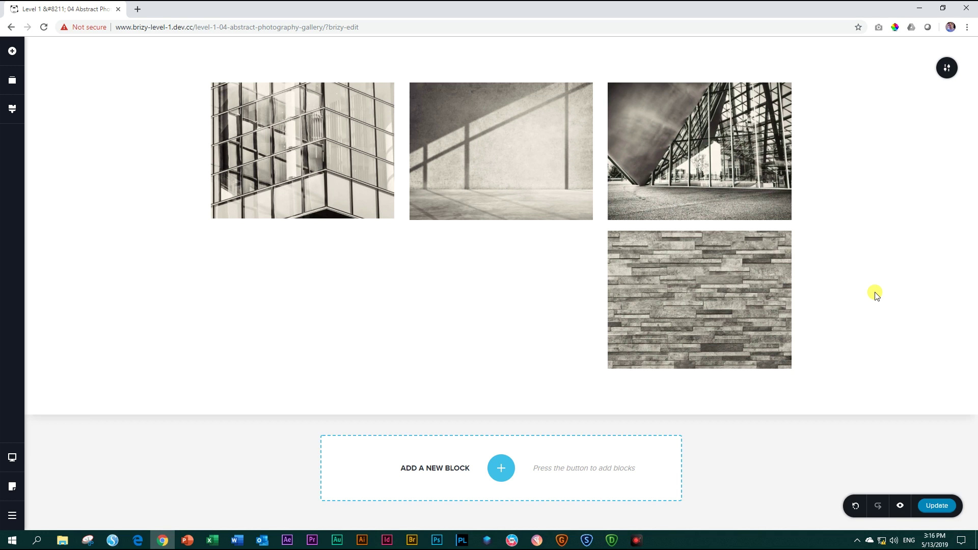
click(502, 146)
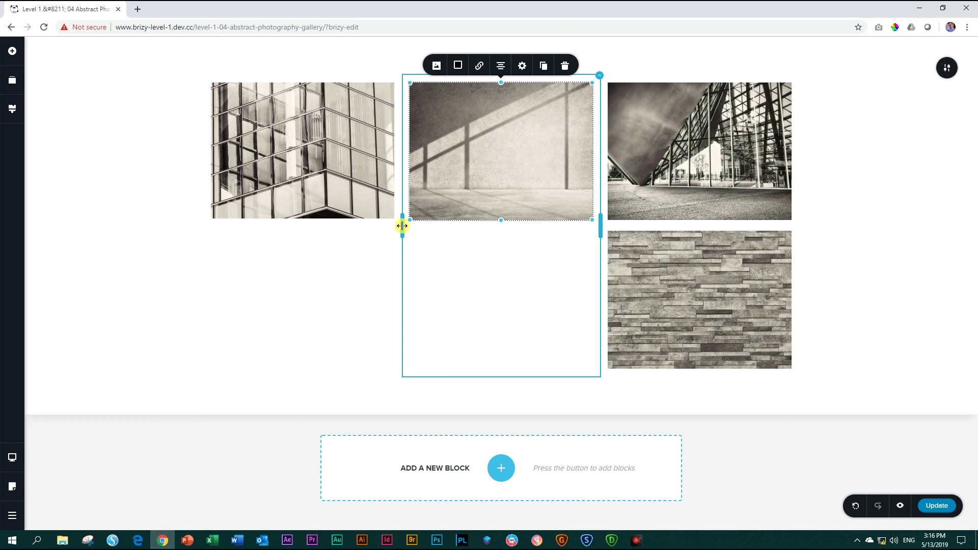
Step: Resize the gallery columns to roughly 26.6%, 51.3% and 22.1% widths
drag(403, 225, 352, 227)
drag(600, 222, 654, 224)
mouse_move(352, 196)
mouse_down()
mouse_move(428, 193)
mouse_move(343, 194)
mouse_up()
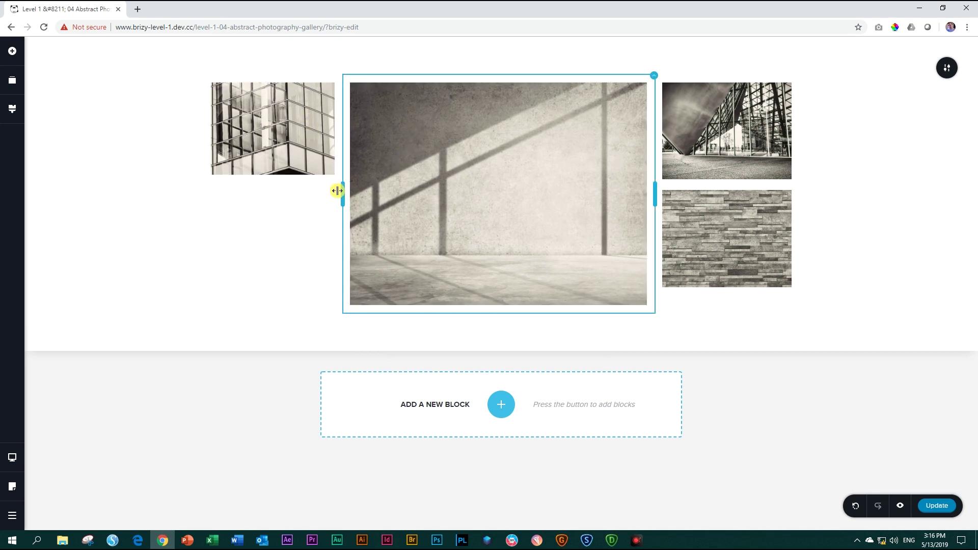
mouse_move(342, 194)
mouse_down()
mouse_move(426, 193)
mouse_move(355, 193)
mouse_up()
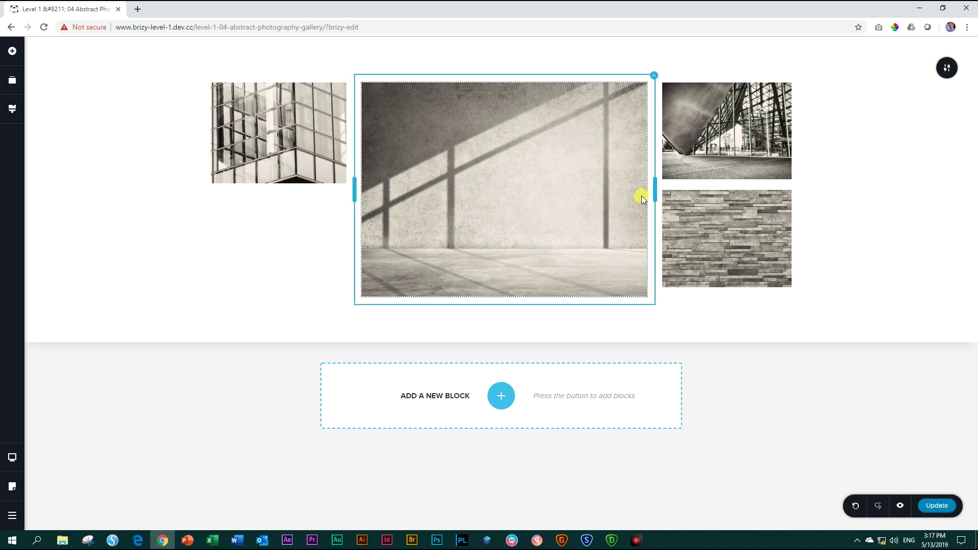
drag(653, 188, 669, 190)
drag(356, 192, 365, 194)
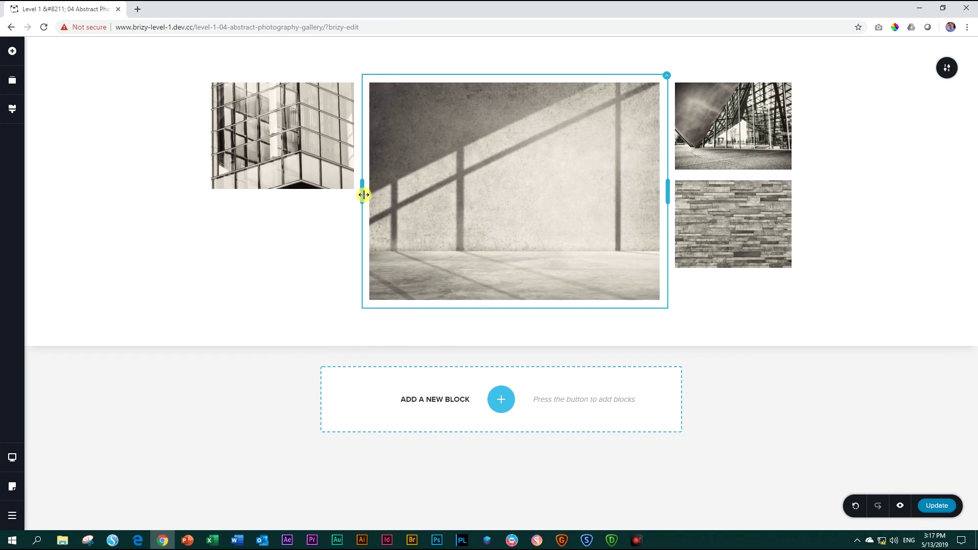
Step: Set the middle concrete-wall photo's height to 100 and check its Image options
click(469, 186)
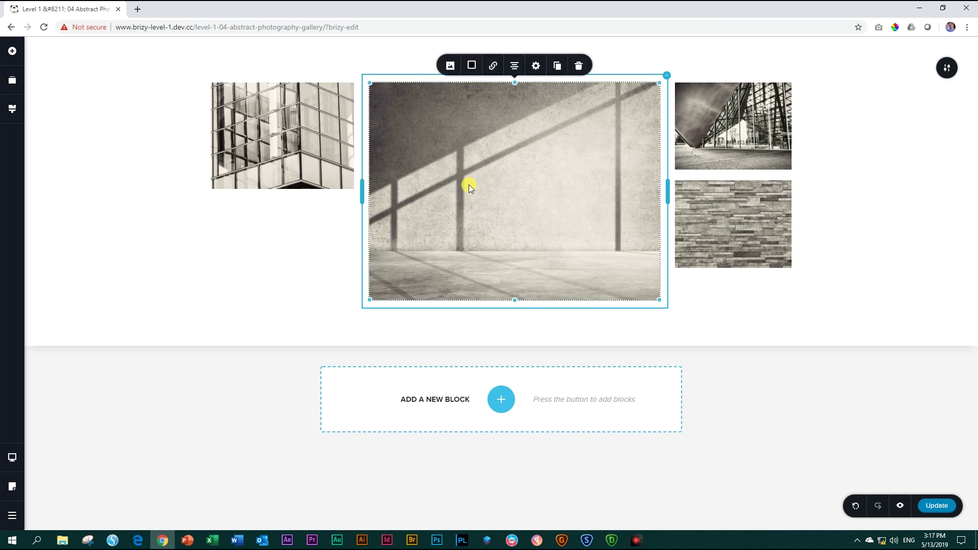
click(536, 65)
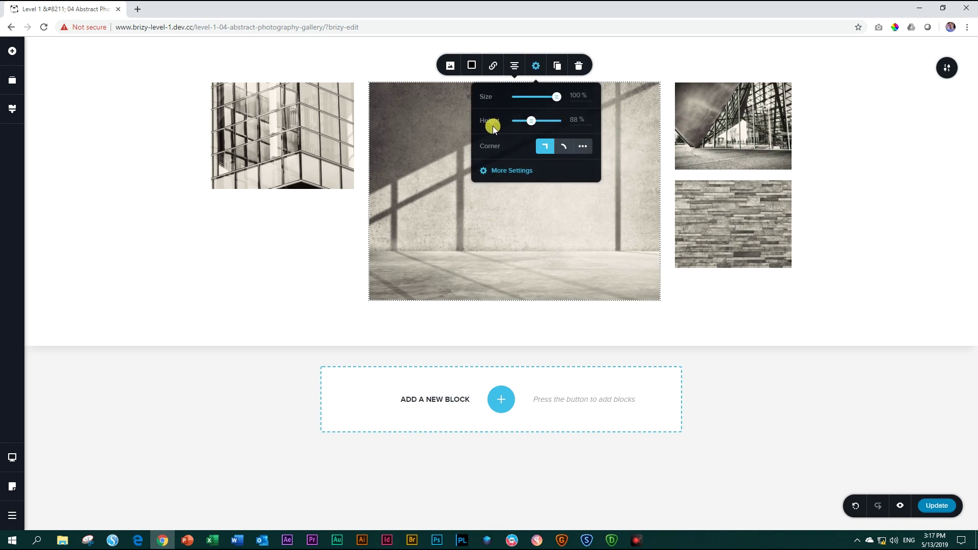
double_click(571, 120)
text(100)
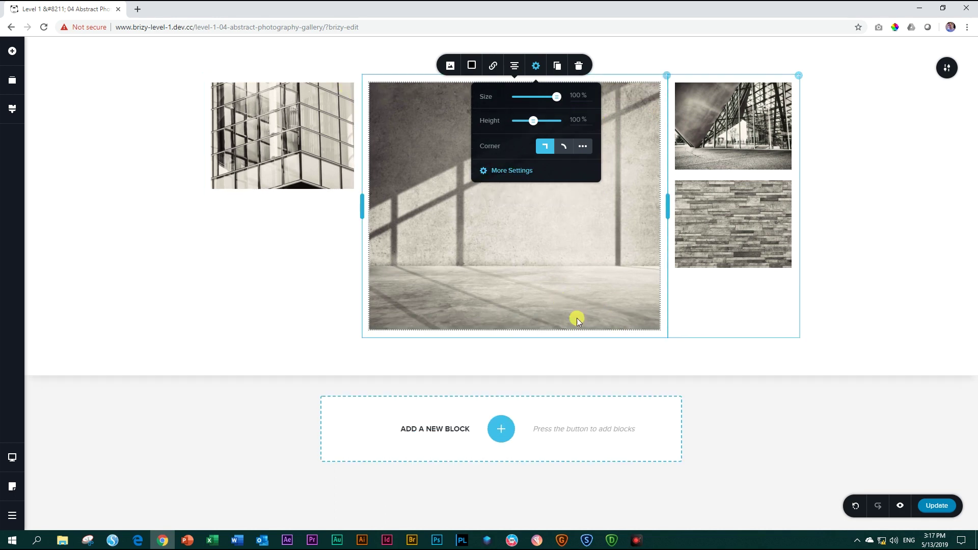
click(449, 66)
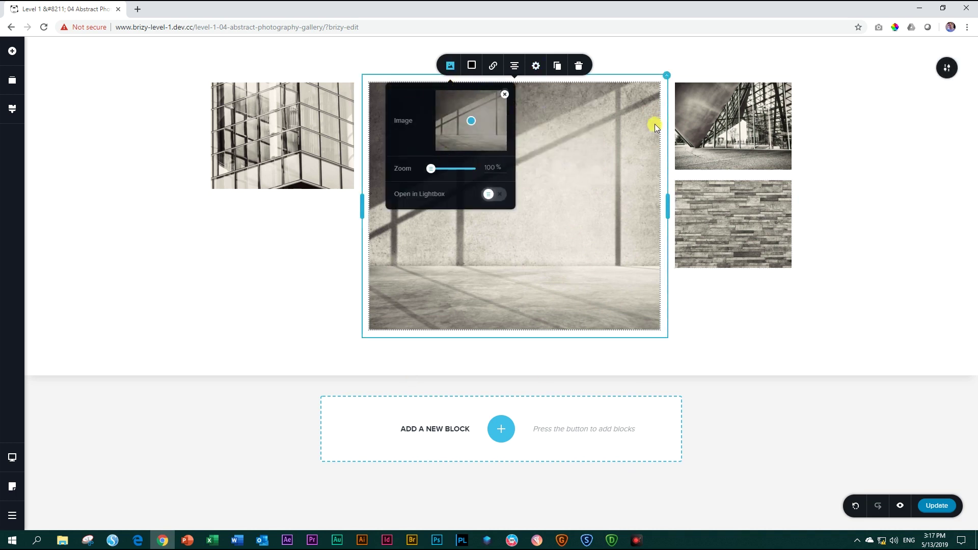
click(580, 260)
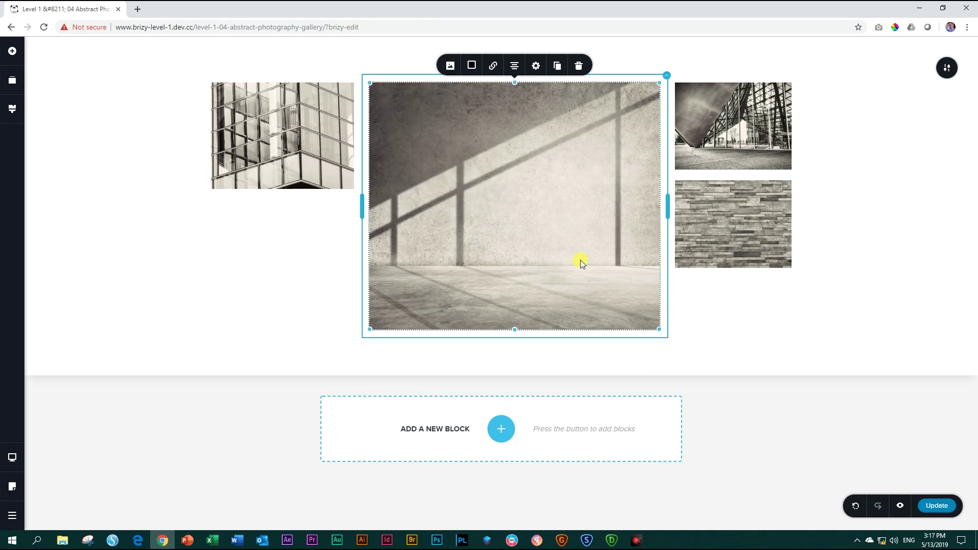
Step: Stretch the left, top-right and stone-wall photos so their bottoms line up with the middle photo
click(281, 132)
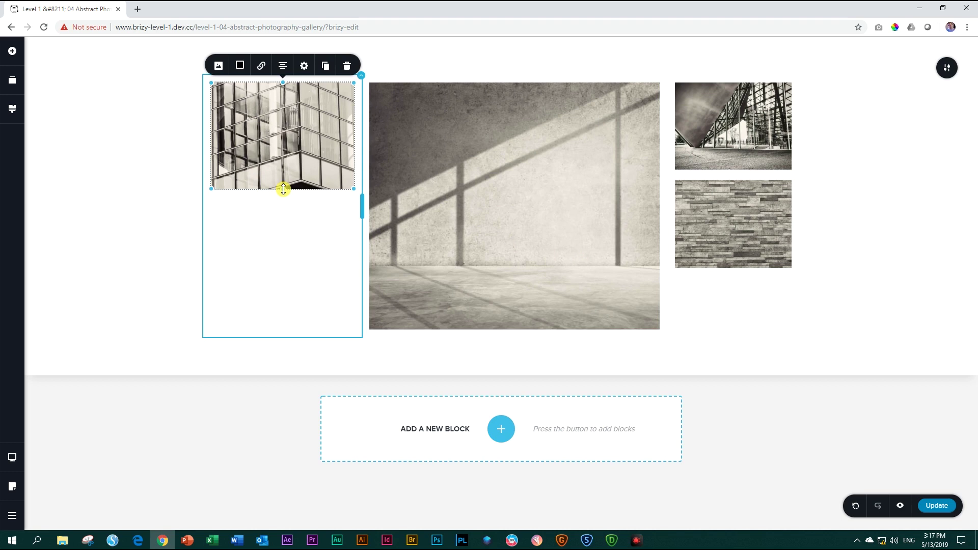
drag(284, 189, 265, 330)
click(166, 281)
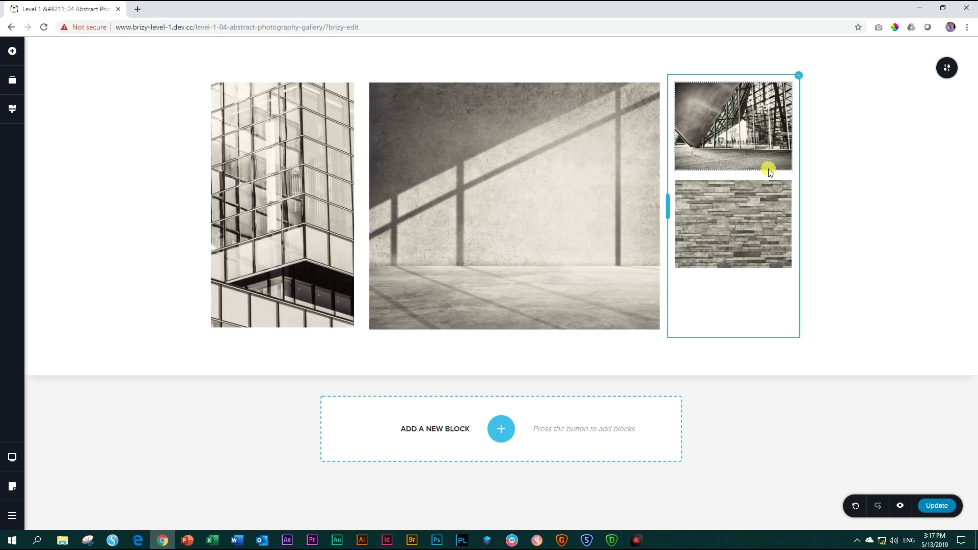
click(738, 134)
drag(735, 170, 736, 181)
click(729, 242)
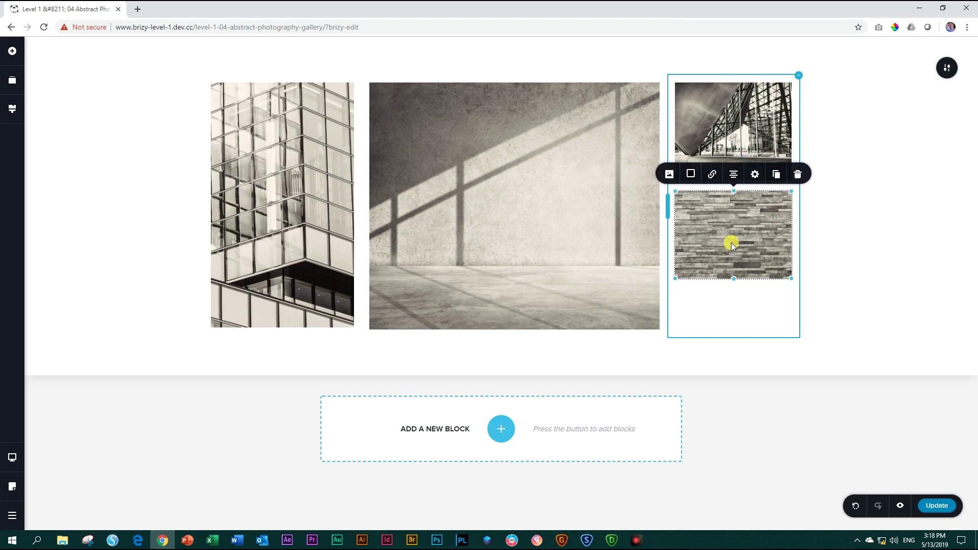
drag(732, 281, 728, 328)
click(894, 208)
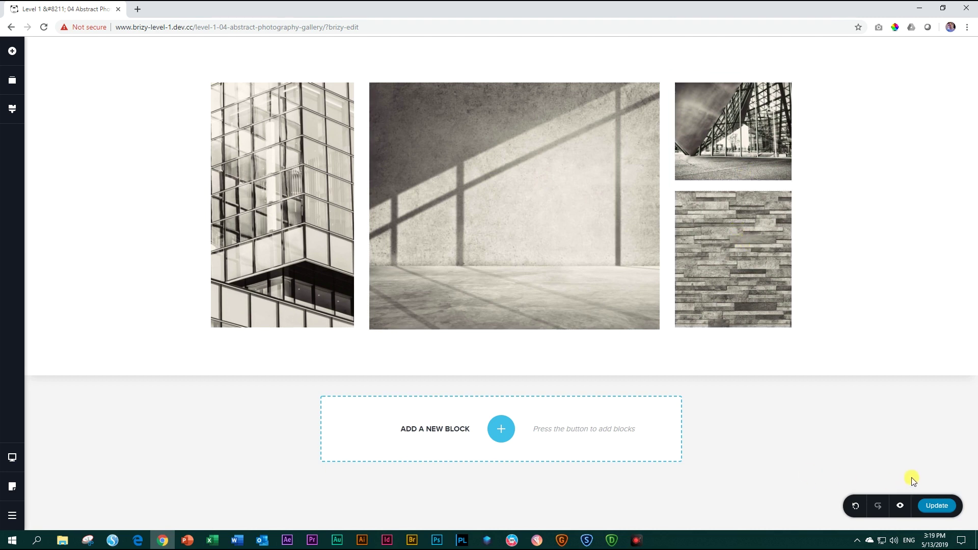
Step: Update the gallery page, then return to the Brizy editor tab
click(942, 499)
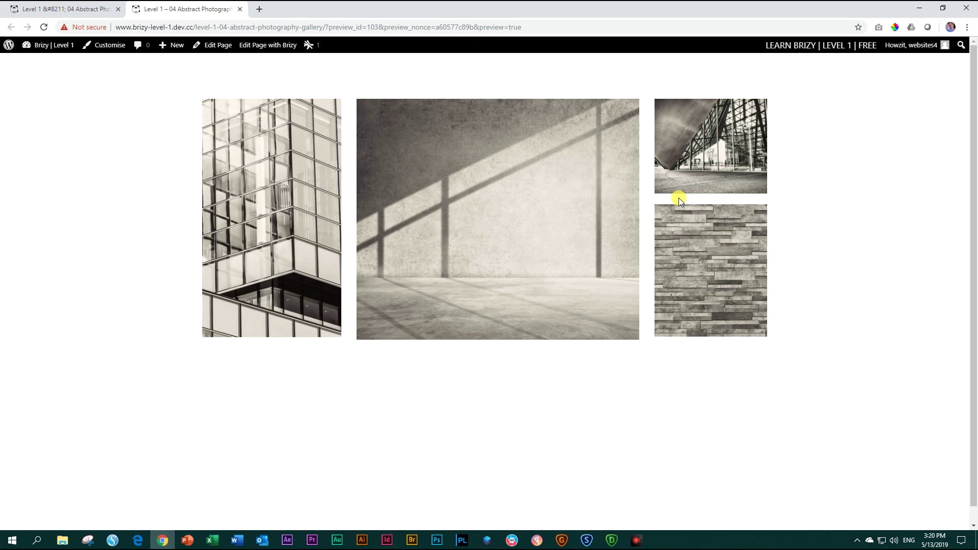
click(55, 11)
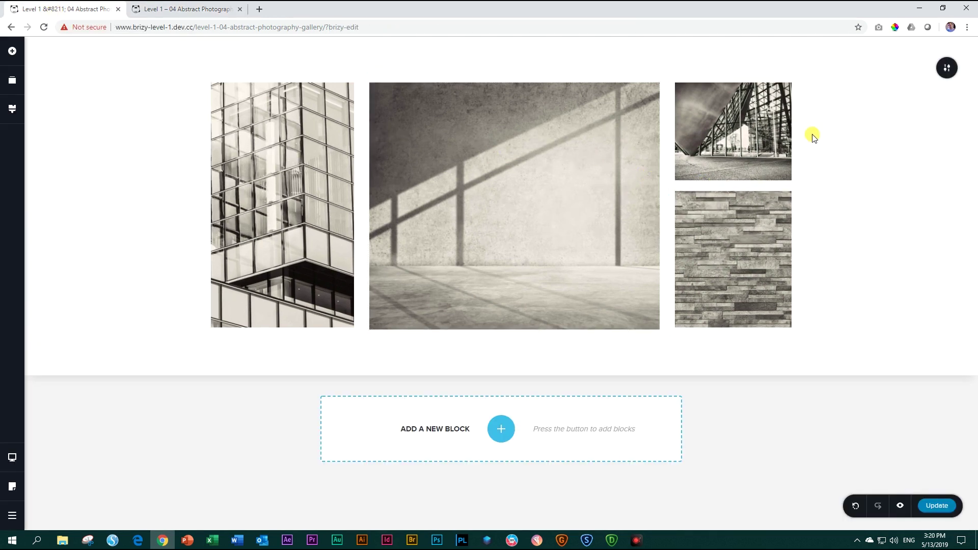
click(743, 140)
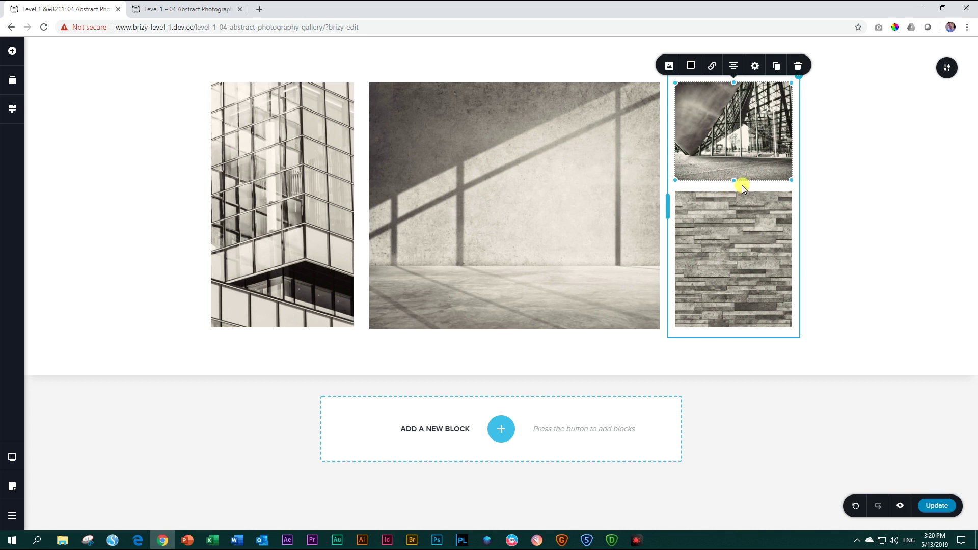
click(738, 217)
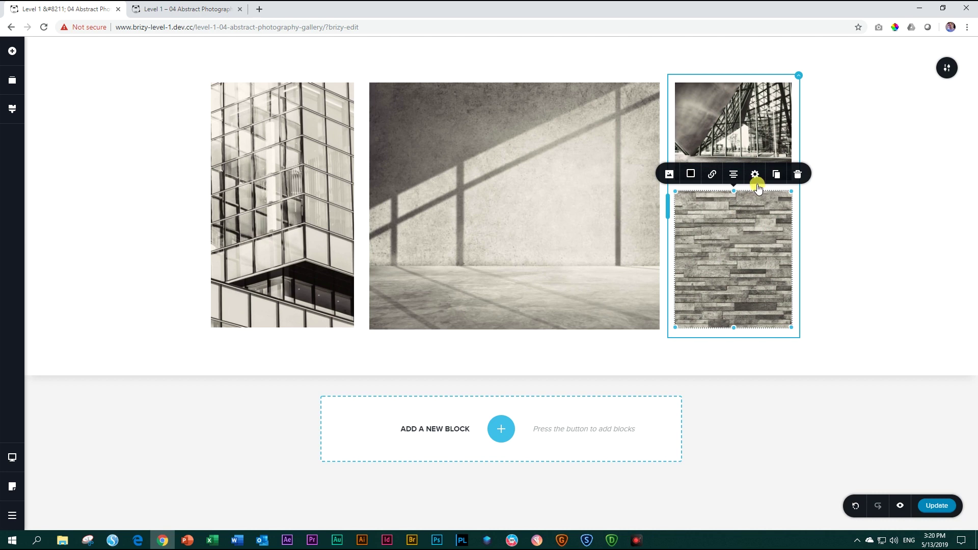
click(815, 175)
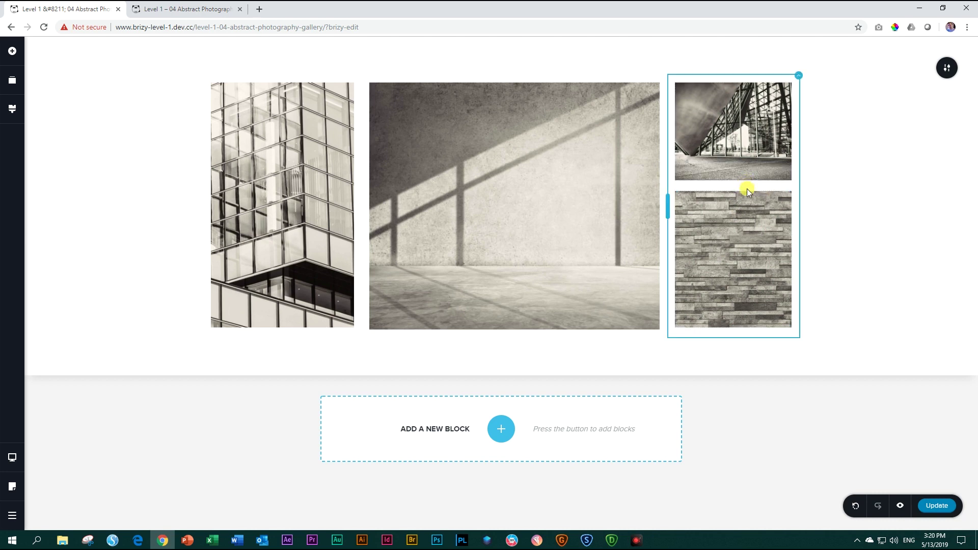
click(326, 164)
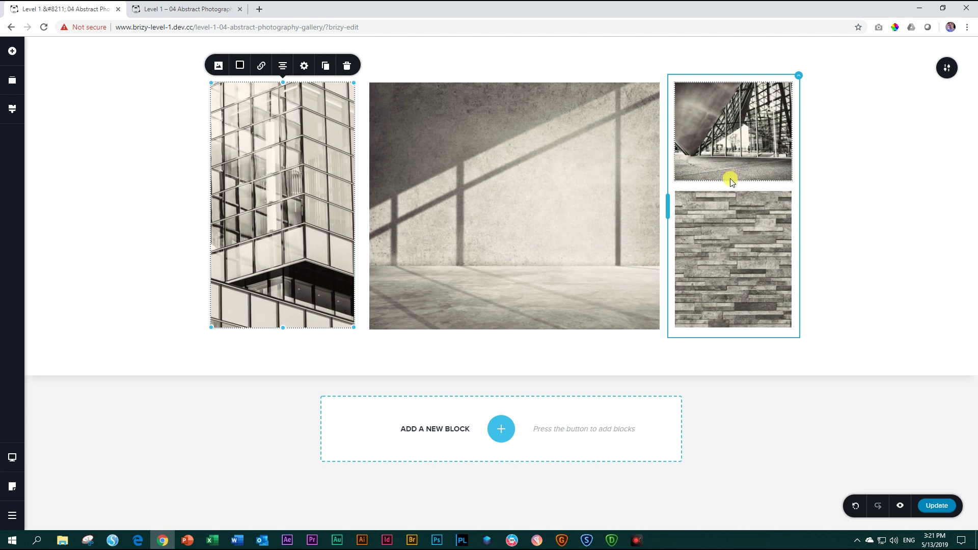
Step: Give the top-right glass-roof photo a 20 px bottom margin and trim the stone-wall photo level
click(728, 146)
click(756, 68)
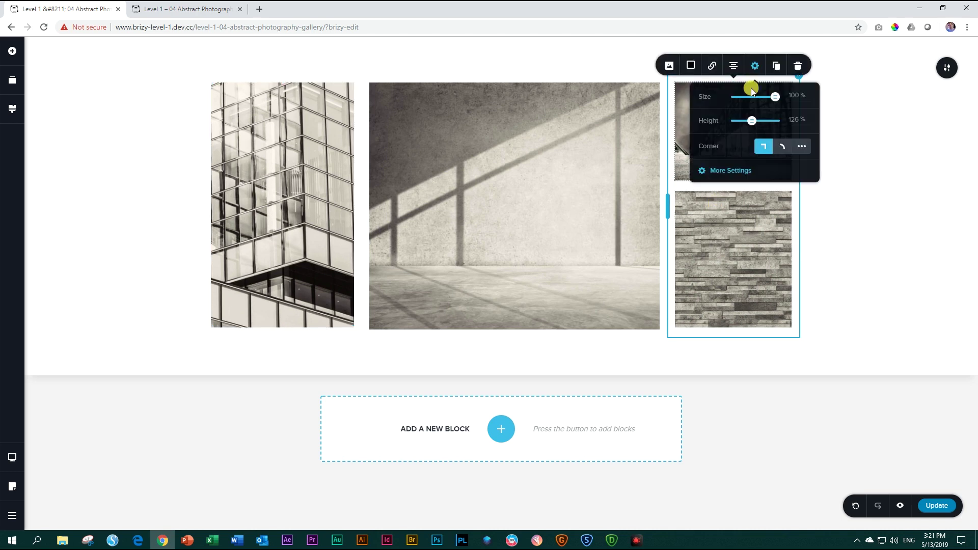
click(733, 165)
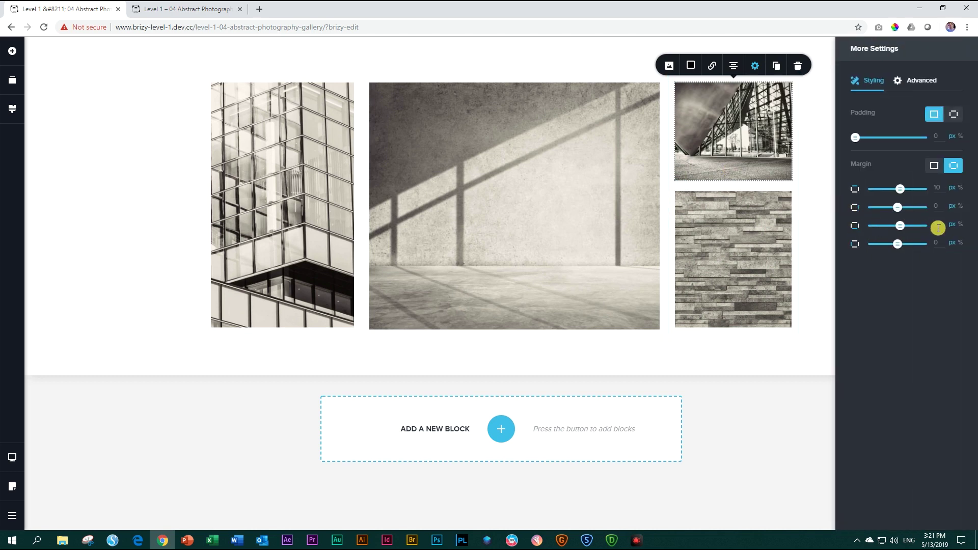
drag(901, 225, 906, 230)
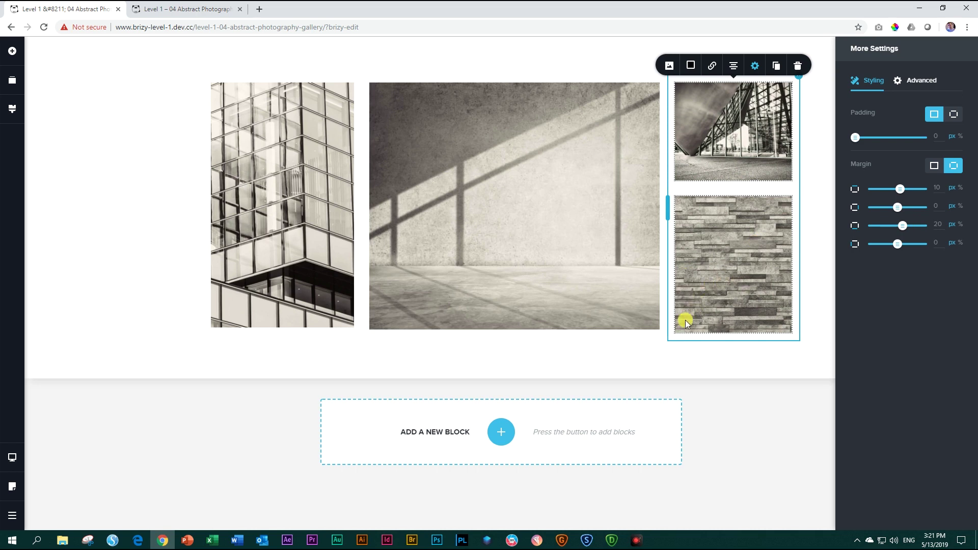
click(738, 275)
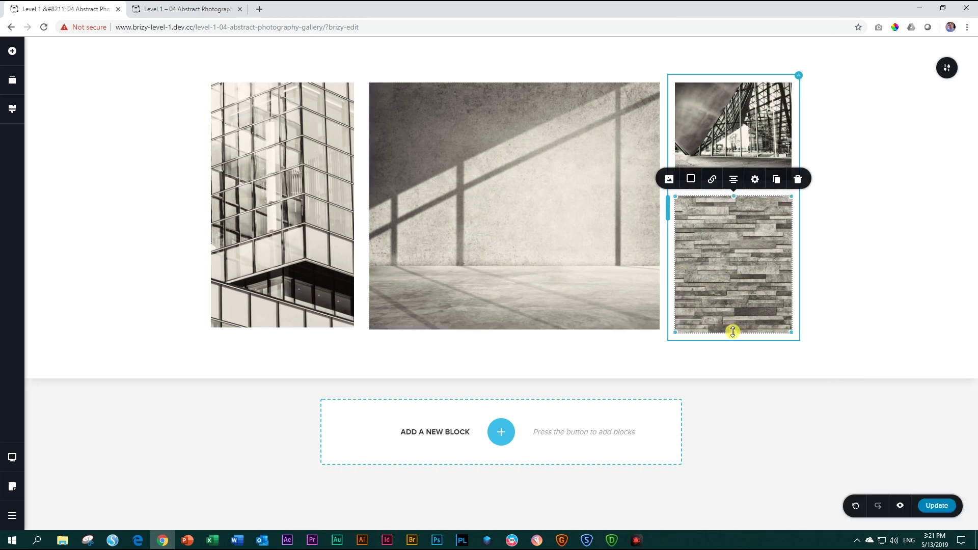
drag(733, 332, 733, 330)
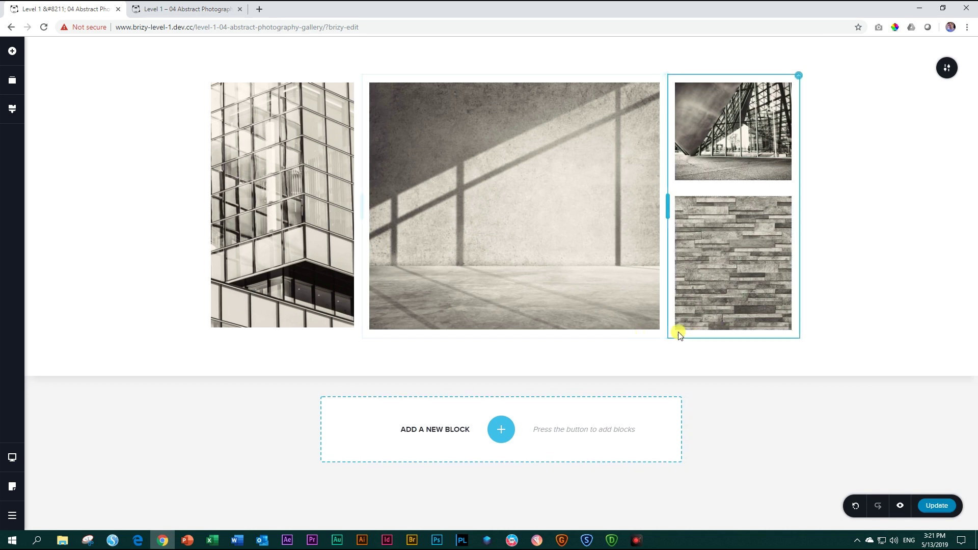
Step: Update the page and close both preview tabs, leaving only the editor open
click(927, 506)
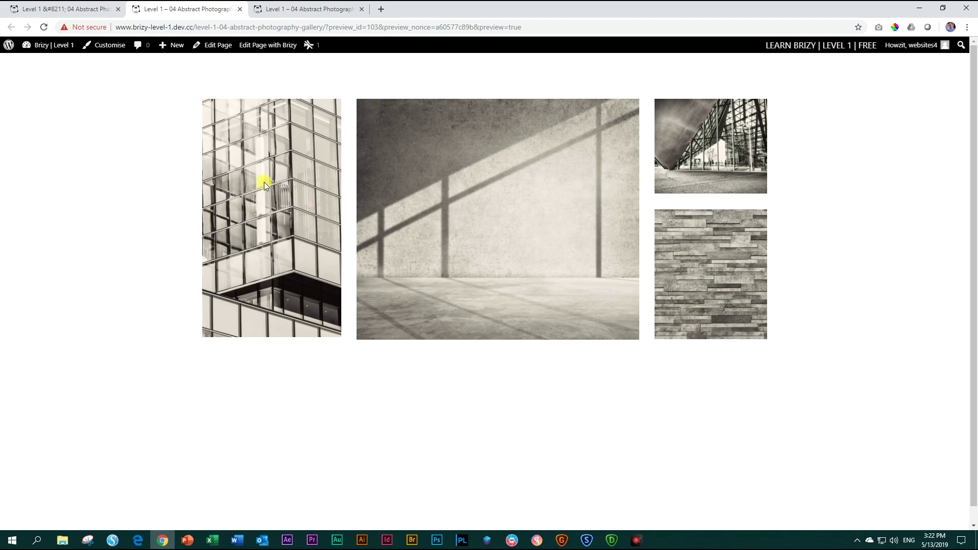
click(238, 9)
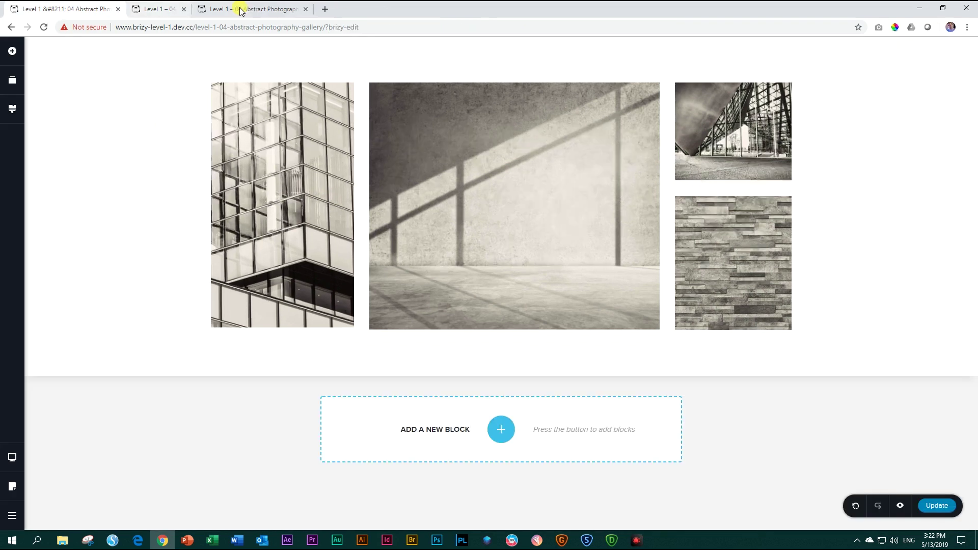
click(240, 9)
mouse_move(873, 167)
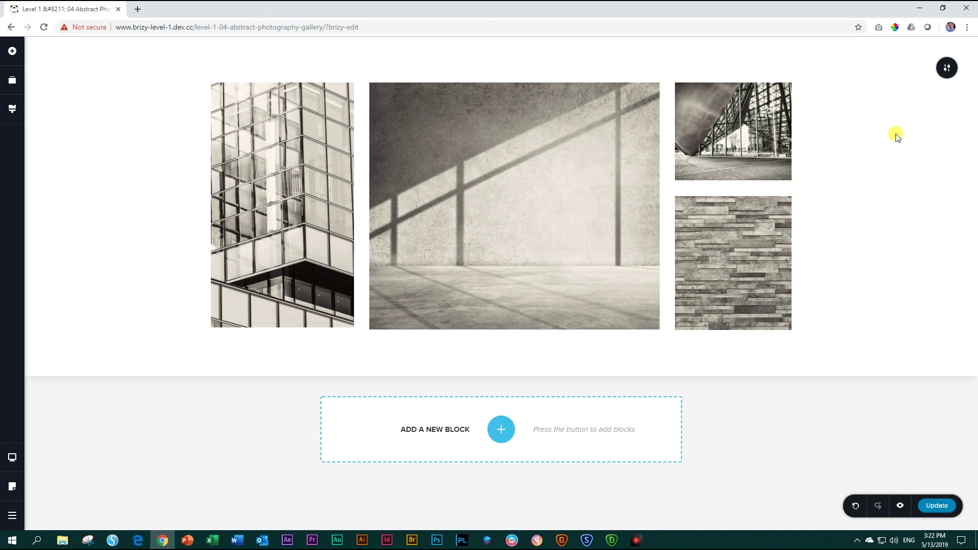
Step: Set the gallery section's background overlay colour to pure black #000000
click(947, 75)
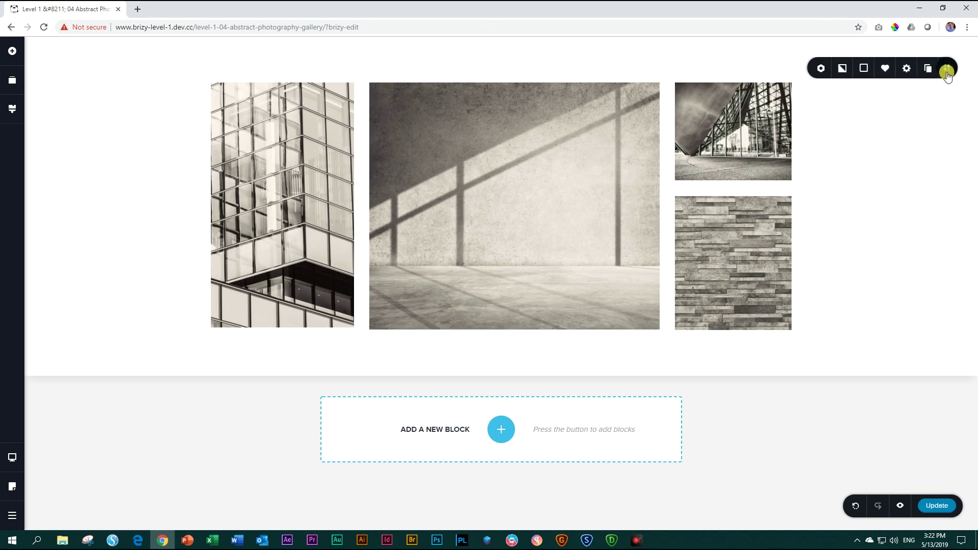
click(858, 70)
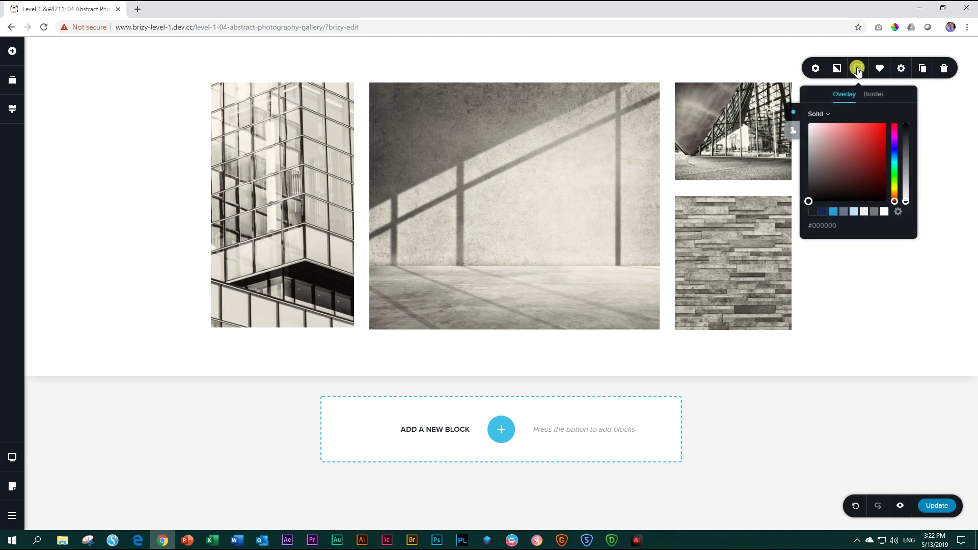
click(813, 212)
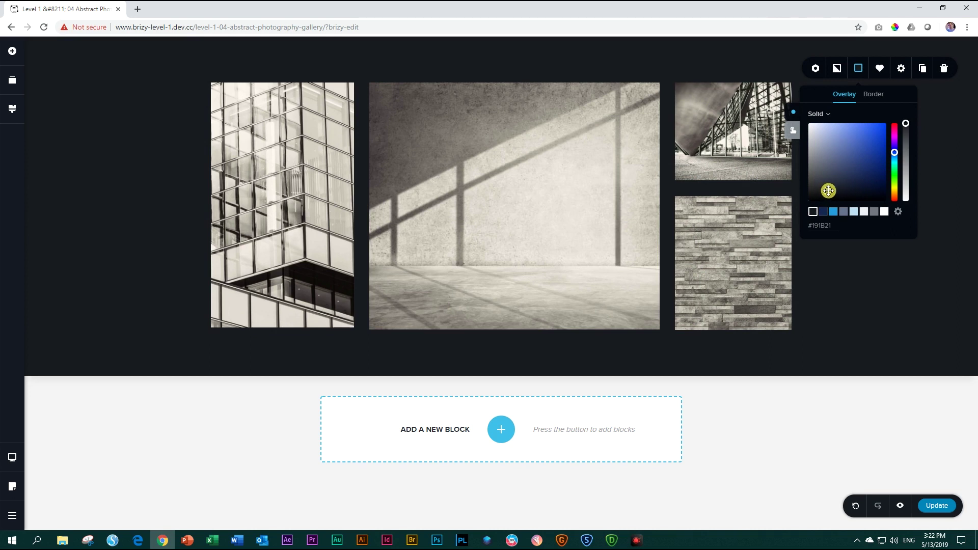
drag(829, 191, 809, 202)
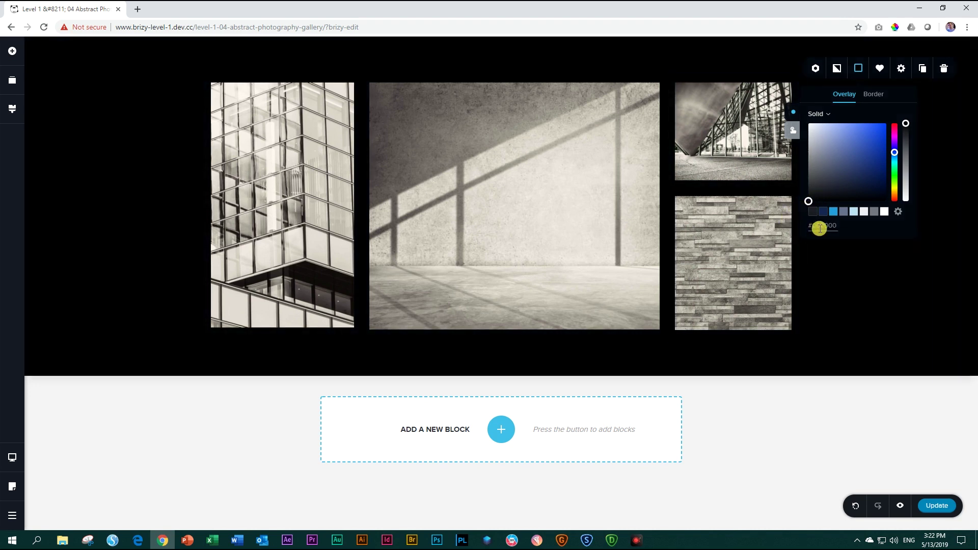
click(836, 261)
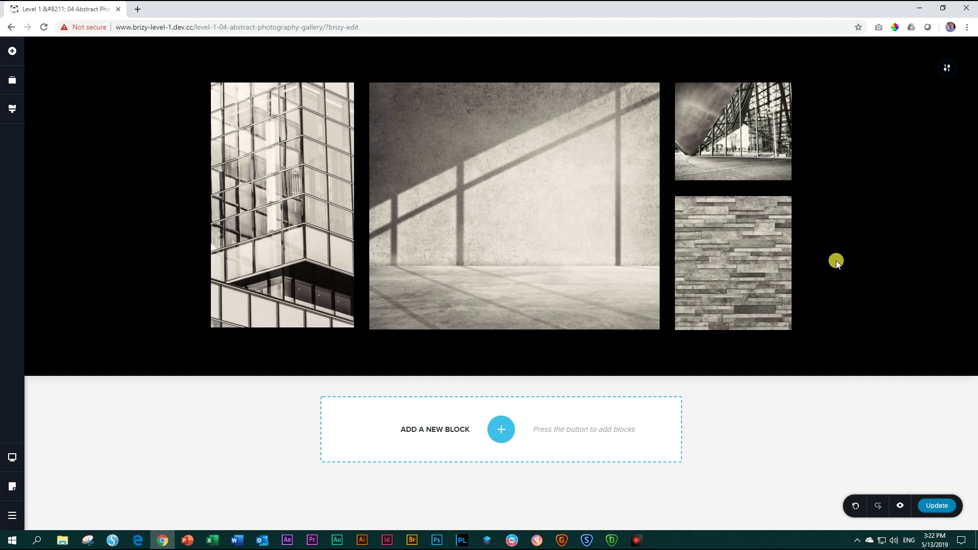
Step: Enable Open in Lightbox on the tall glass-tower and middle wall photos
click(296, 213)
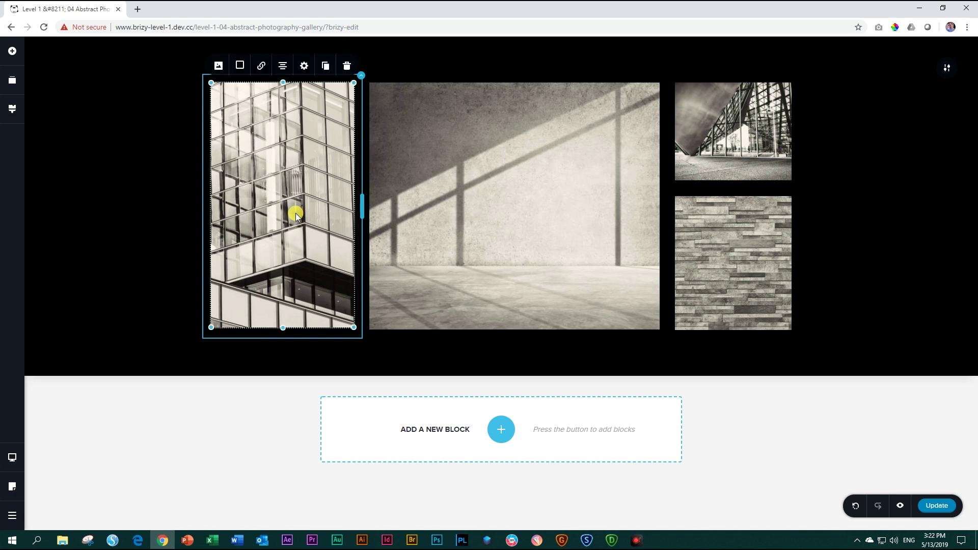
click(218, 66)
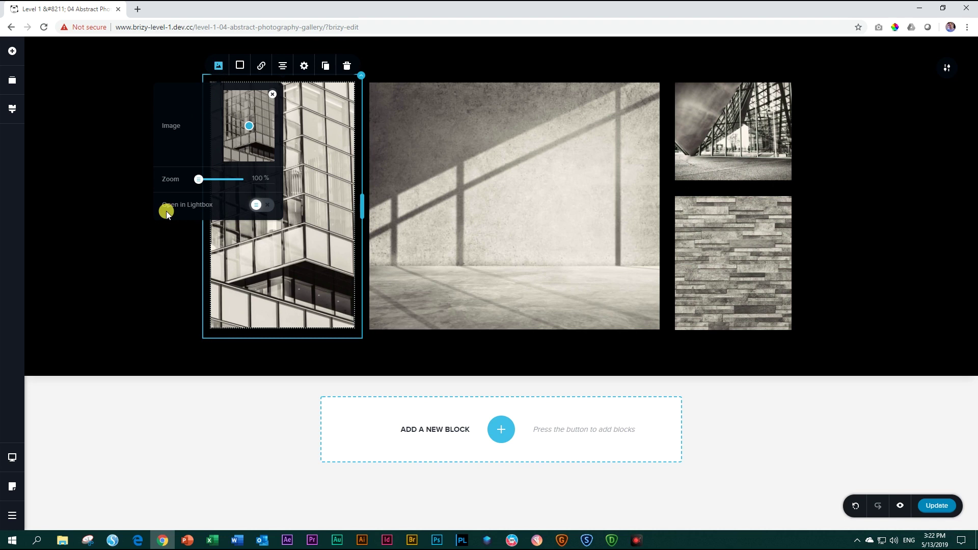
click(260, 205)
click(548, 205)
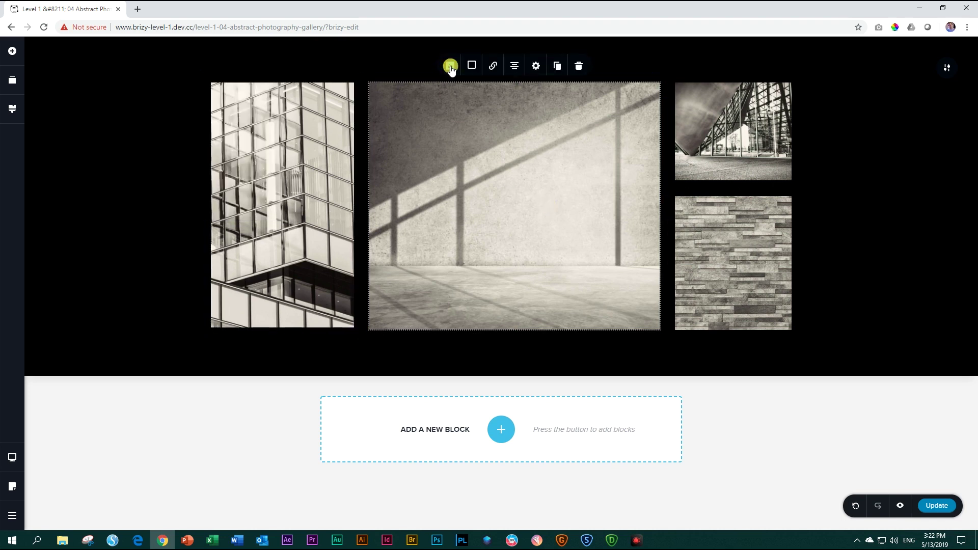
click(450, 65)
click(497, 195)
Step: Enable Open in Lightbox on the top-right building and stone-wall photos, then update the page
click(759, 134)
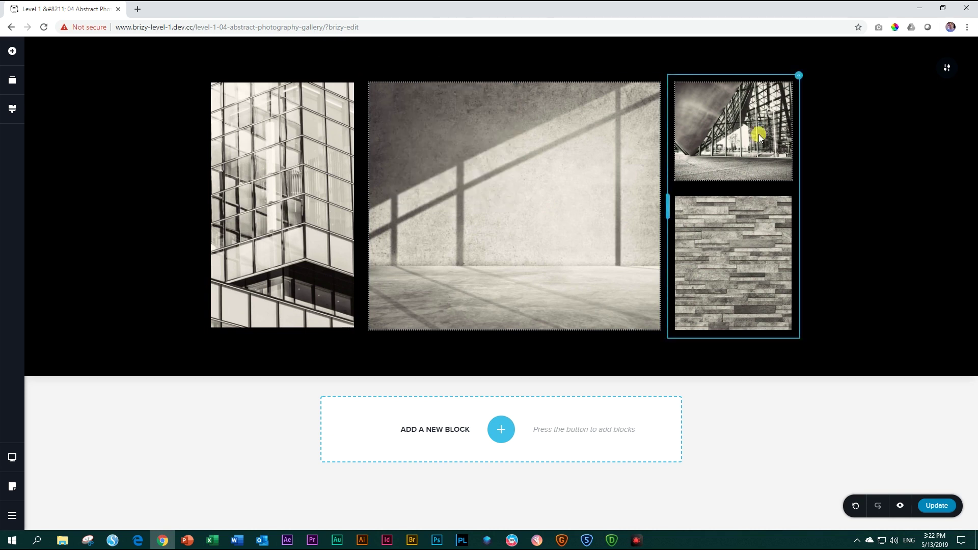
click(669, 66)
click(708, 181)
click(708, 237)
click(672, 179)
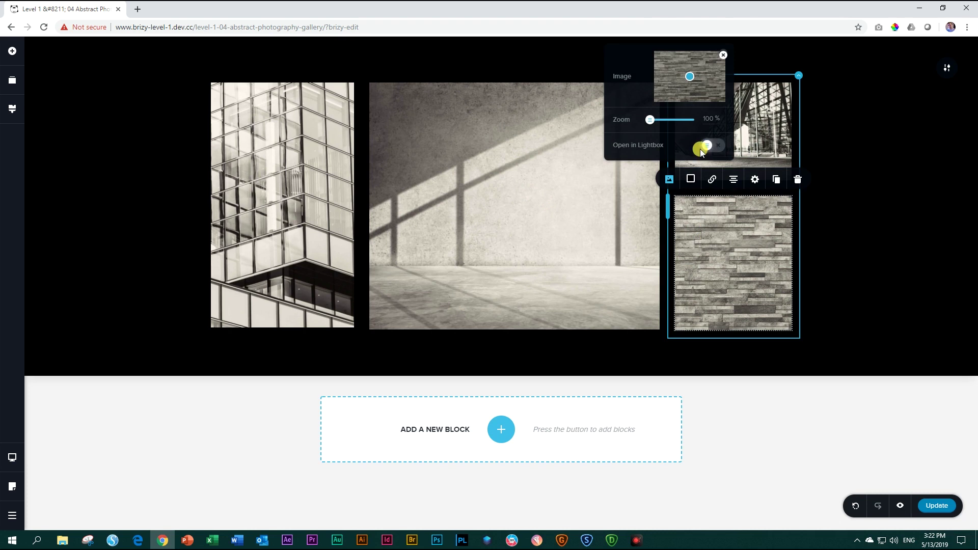
click(711, 146)
click(828, 200)
click(935, 504)
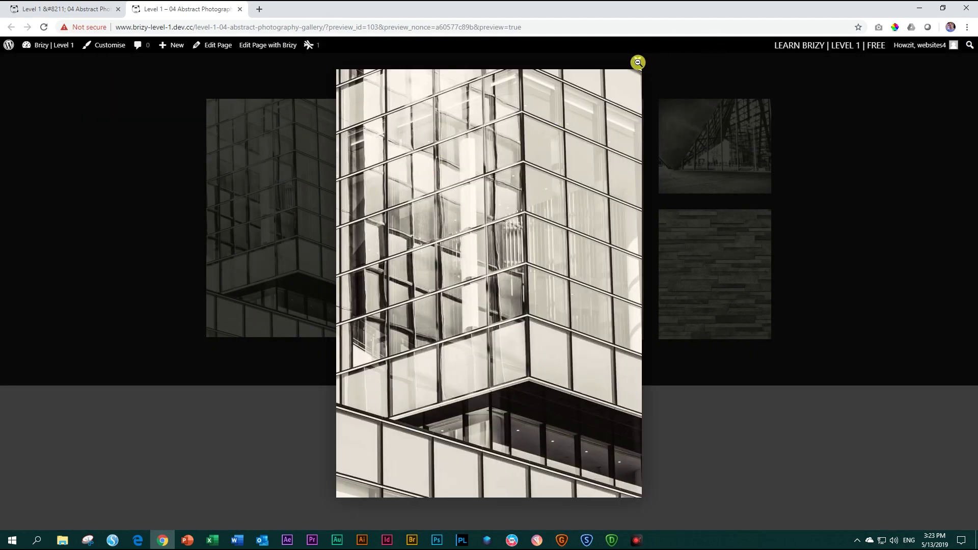
click(638, 61)
click(487, 192)
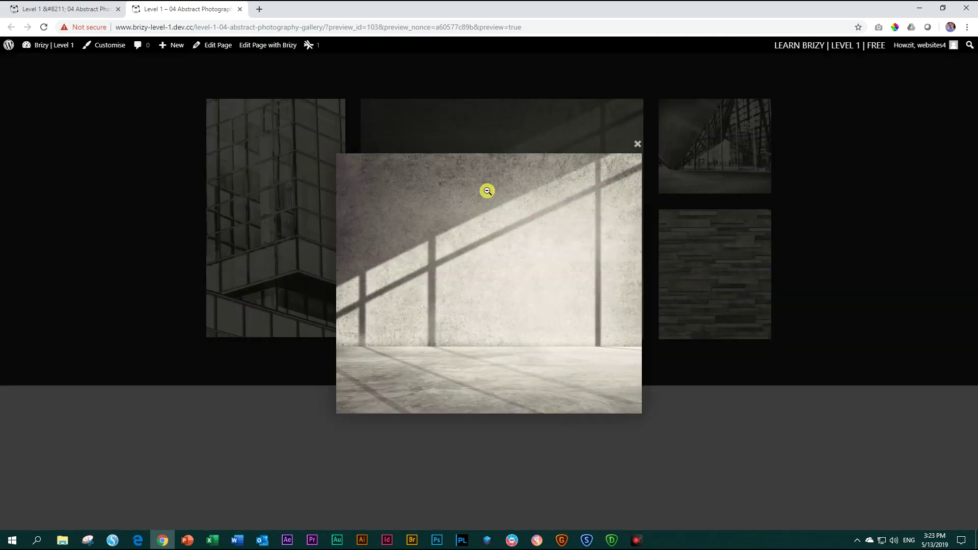
click(635, 146)
click(681, 140)
click(694, 138)
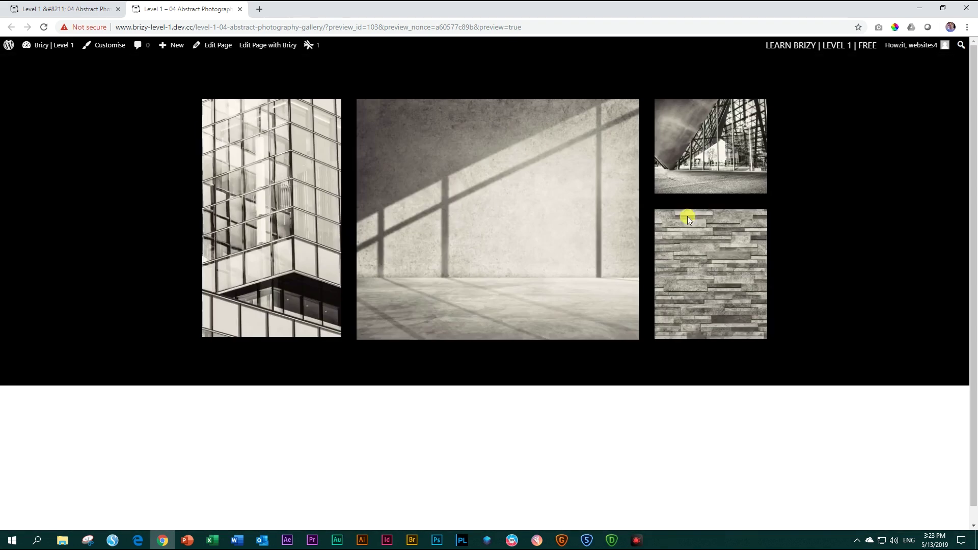
click(691, 226)
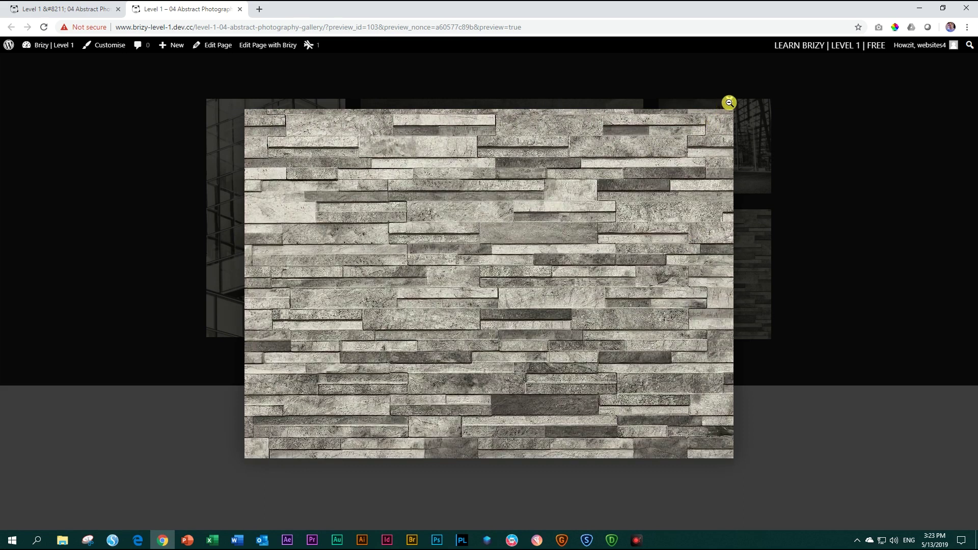
click(729, 102)
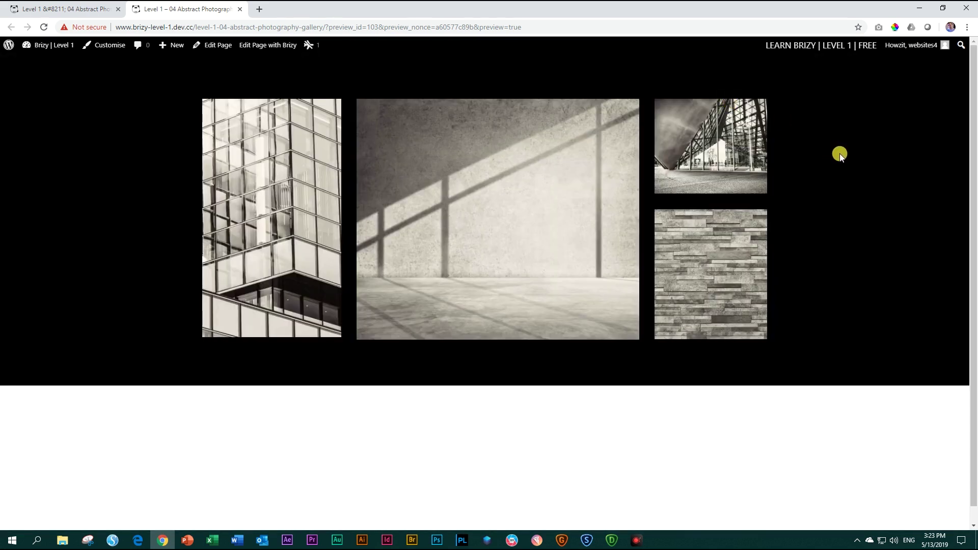
click(240, 12)
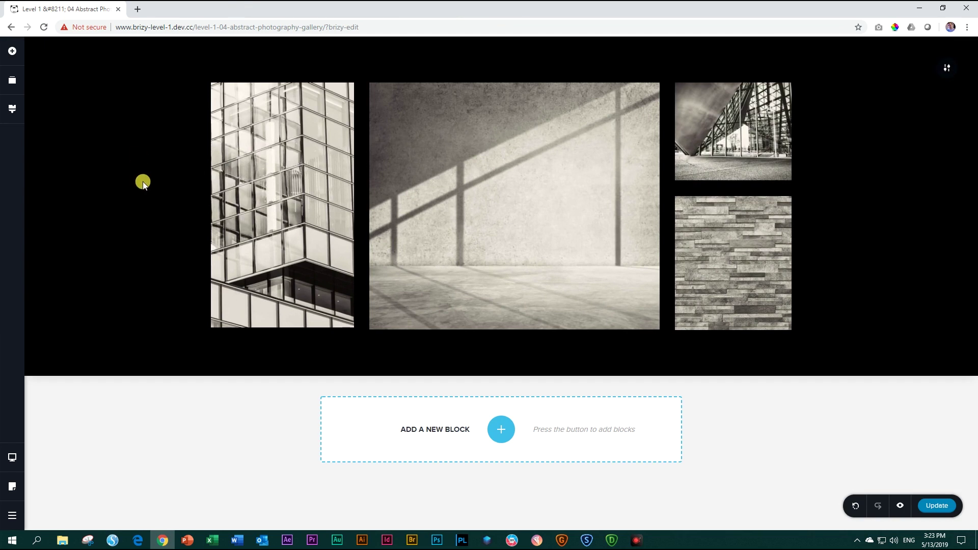
Step: Switch to the Tablet layout and set the gallery section's bottom padding to 50px
click(14, 460)
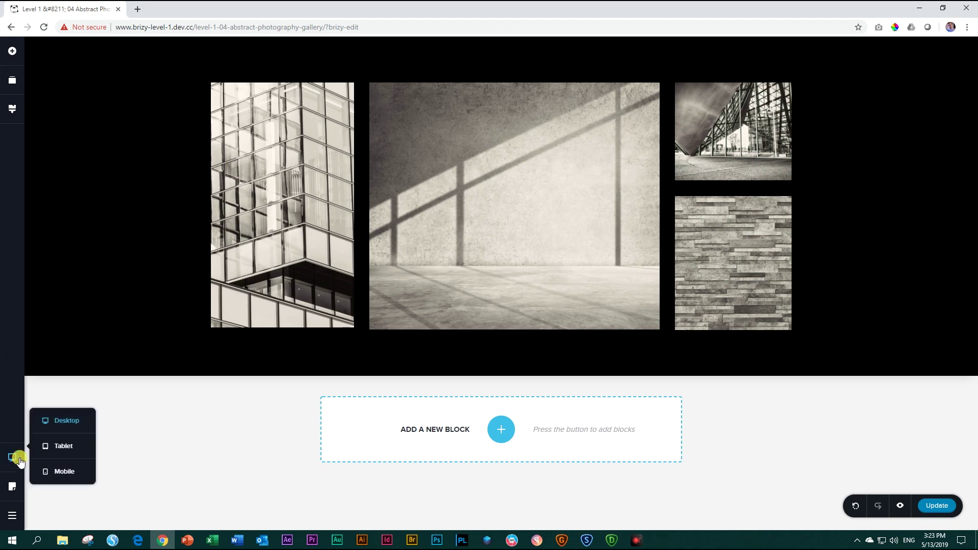
click(57, 447)
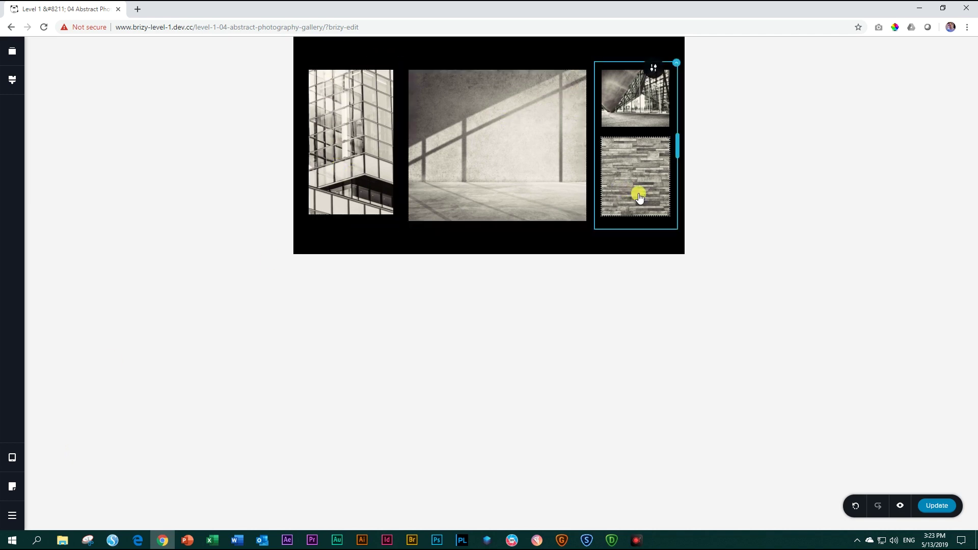
drag(405, 247, 405, 247)
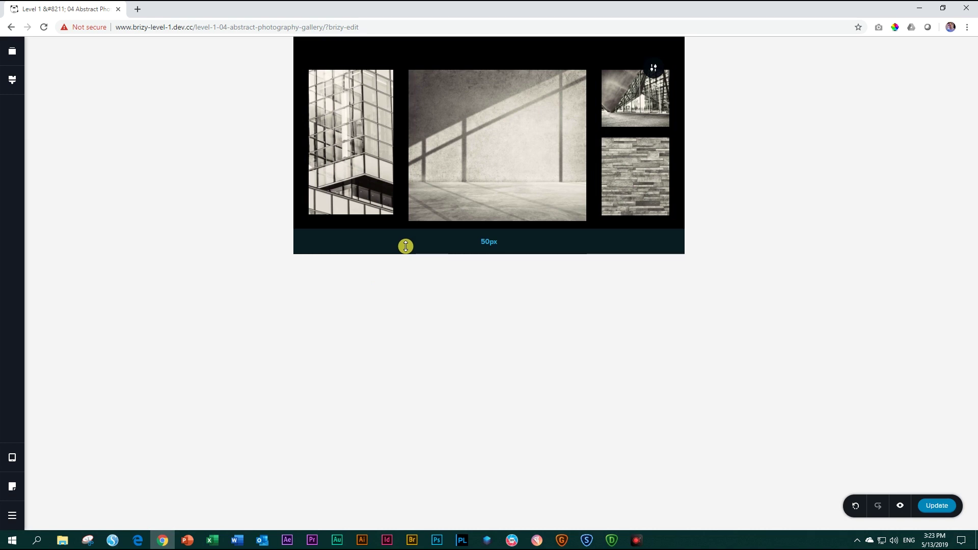
click(15, 458)
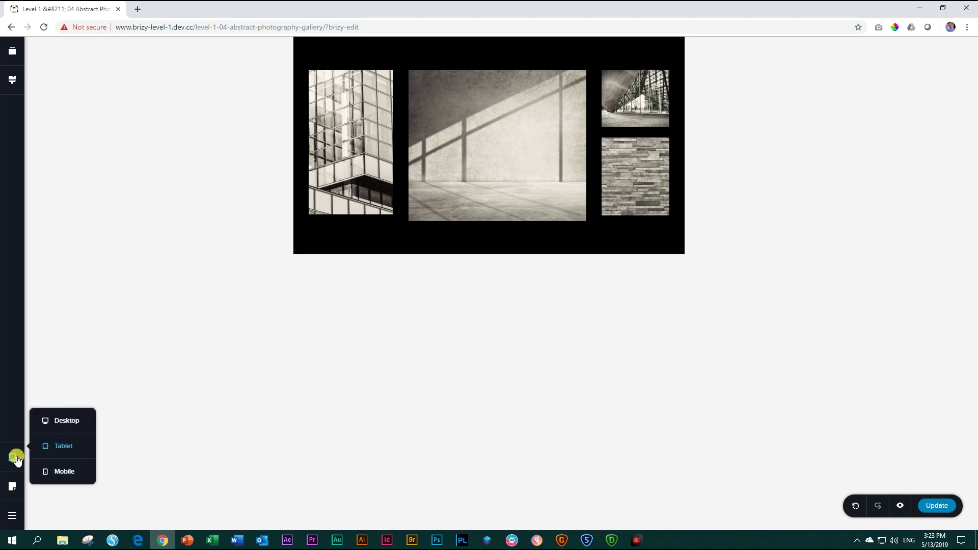
Step: In the Mobile layout, raise the glass-building photo's bottom margin from 20 to 32
click(64, 471)
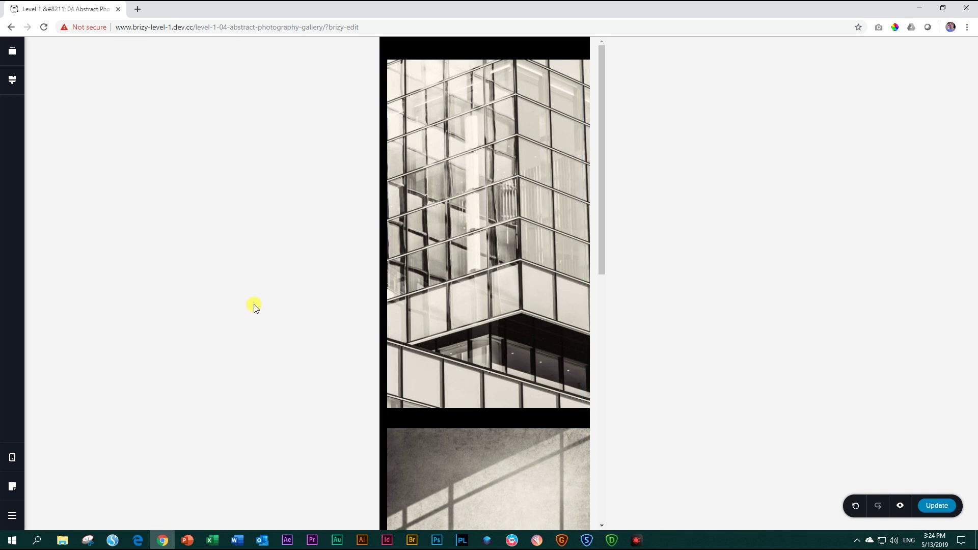
scroll(479, 261, down, 1)
scroll(479, 261, down, 4)
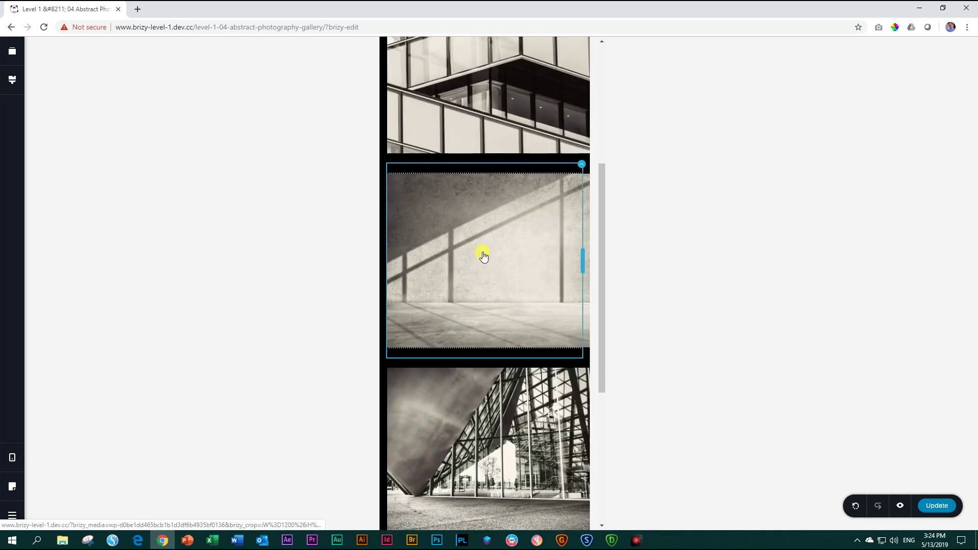
scroll(458, 384, down, 5)
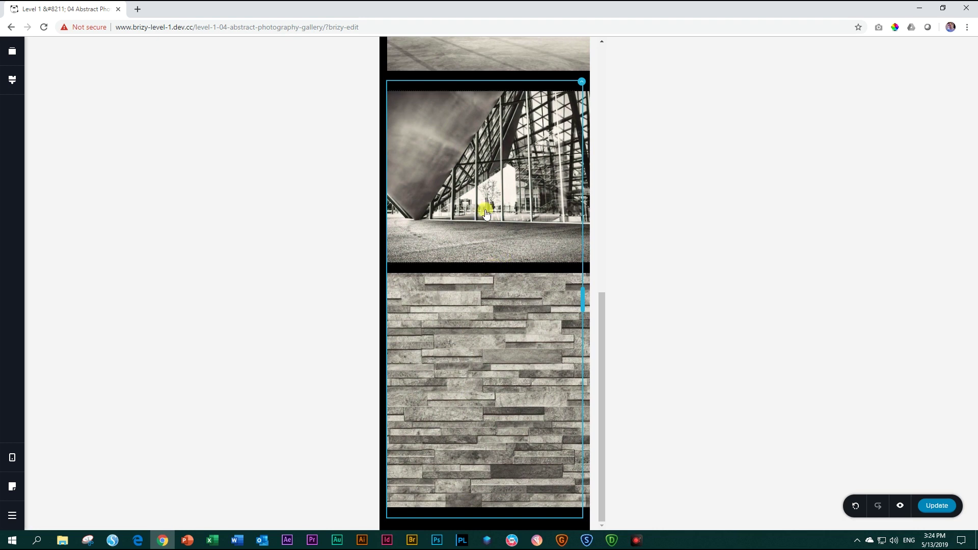
click(503, 178)
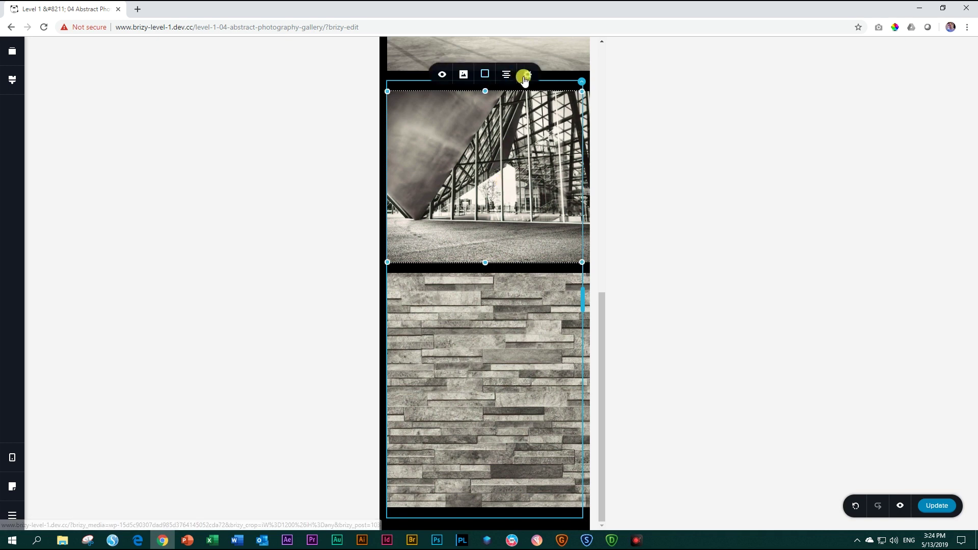
click(532, 77)
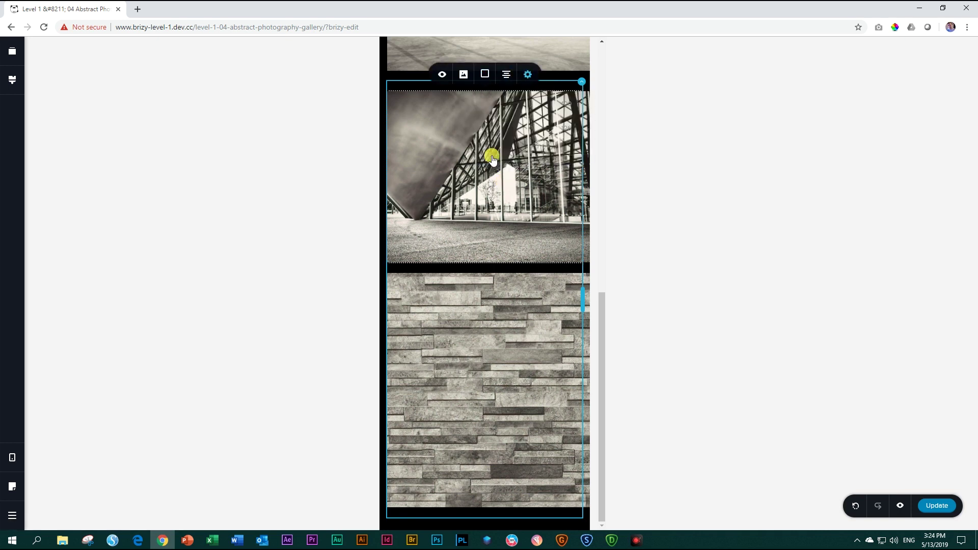
drag(897, 196, 904, 197)
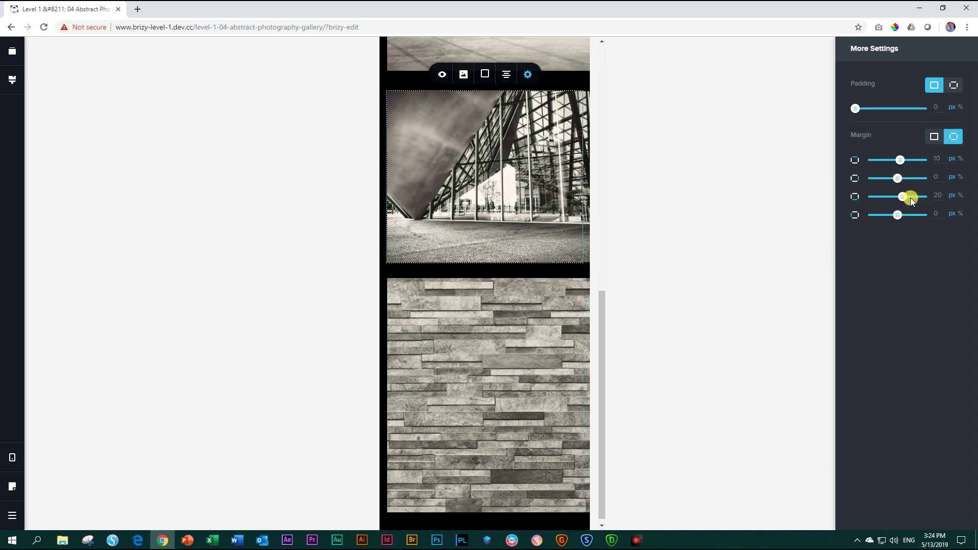
drag(904, 198, 904, 198)
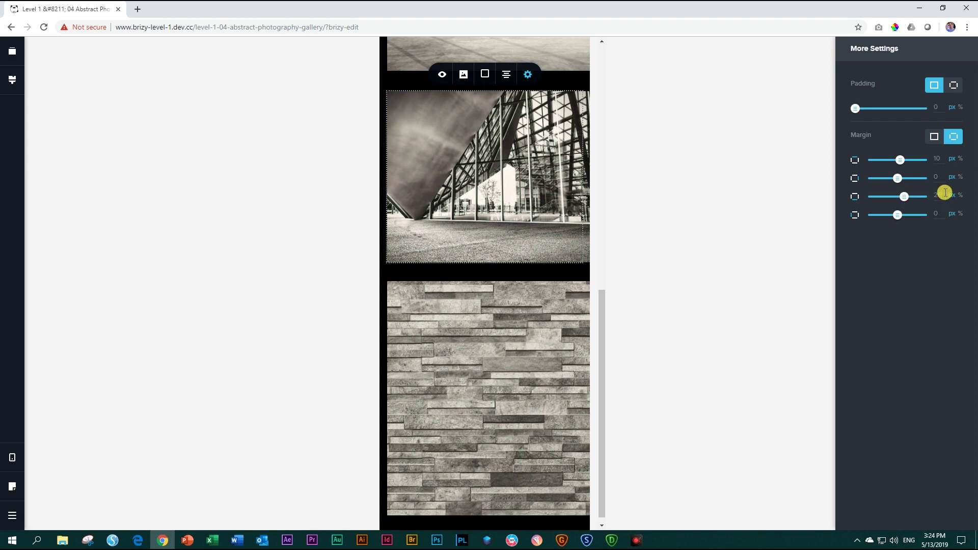
click(708, 235)
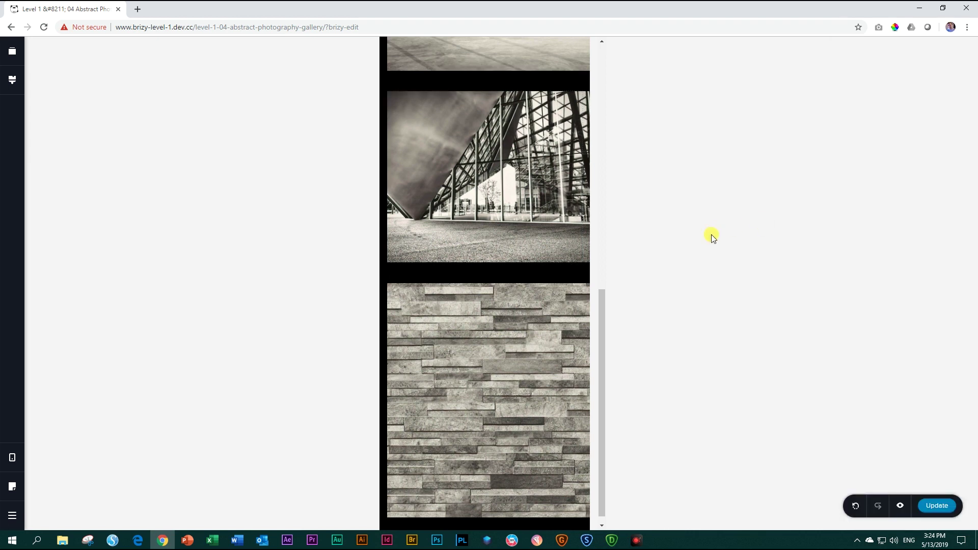
Step: Publish the black three-column gallery changes with Update
scroll(566, 270, up, 15)
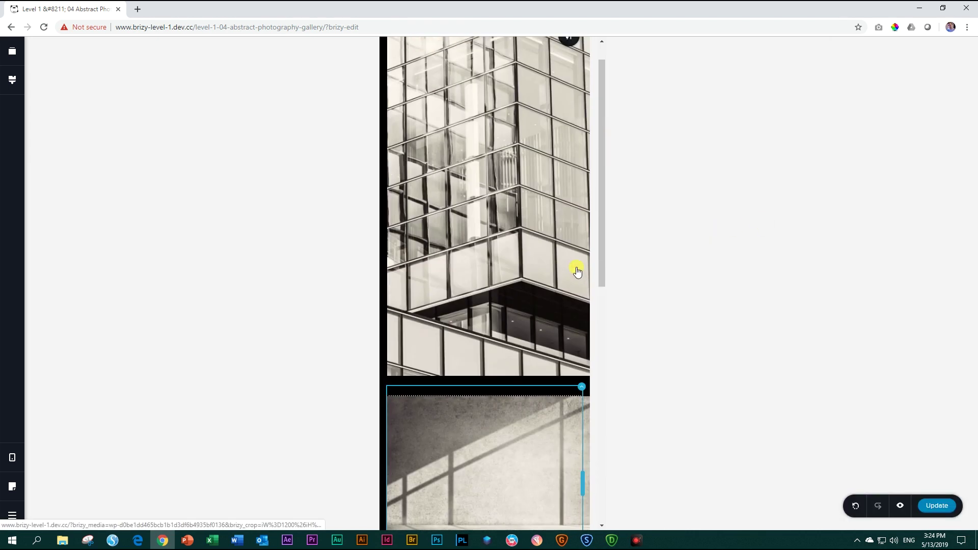
scroll(565, 310, down, 6)
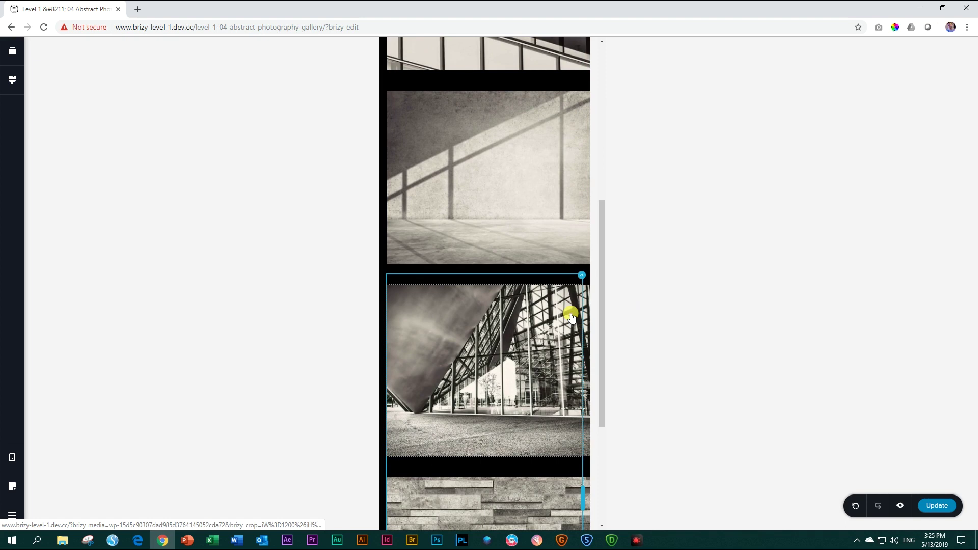
click(940, 507)
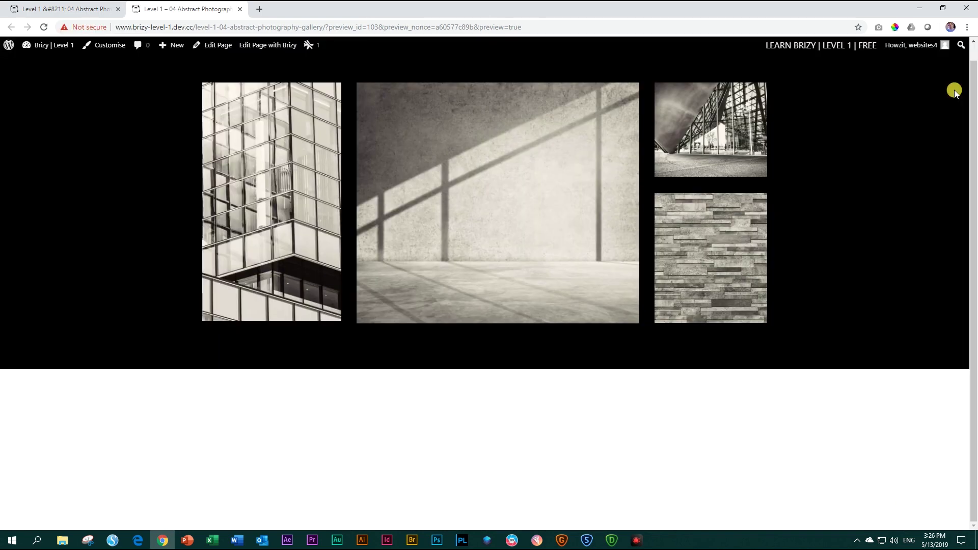
click(944, 8)
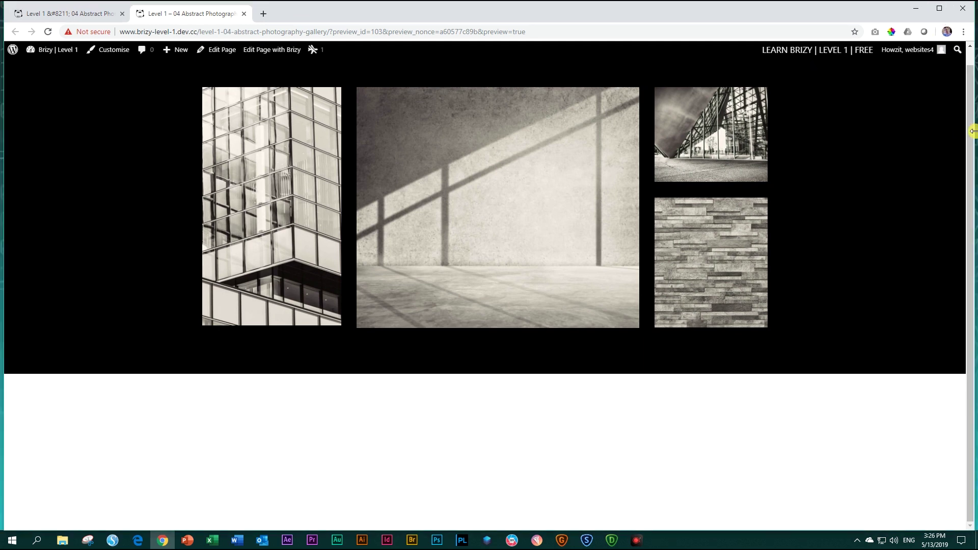
drag(974, 131, 522, 157)
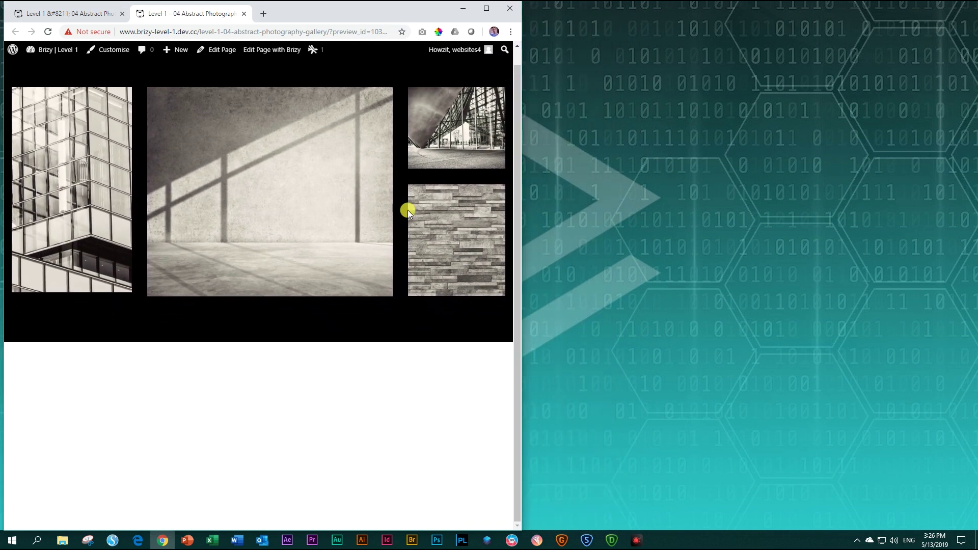
drag(524, 197, 257, 200)
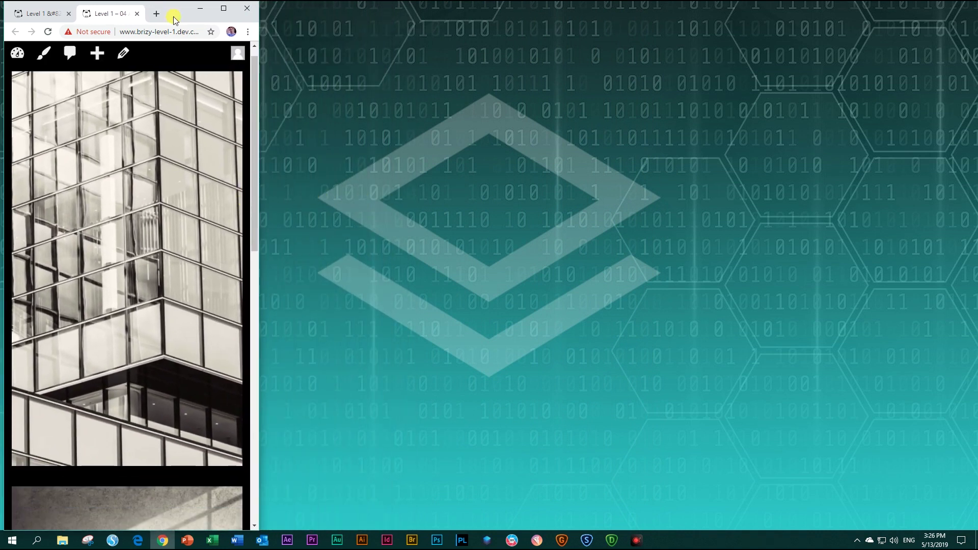
drag(175, 19, 525, 35)
scroll(462, 328, down, 5)
scroll(461, 328, down, 2)
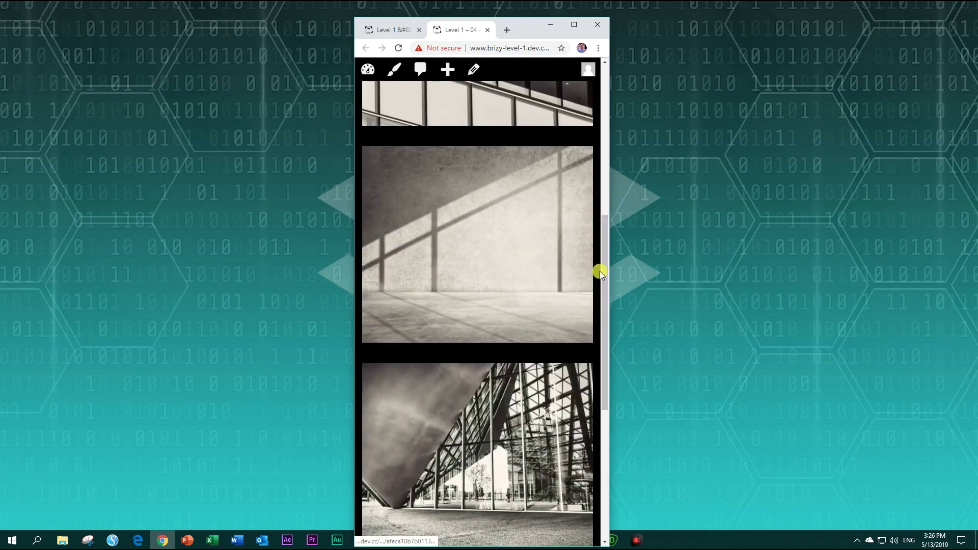
scroll(569, 343, down, 5)
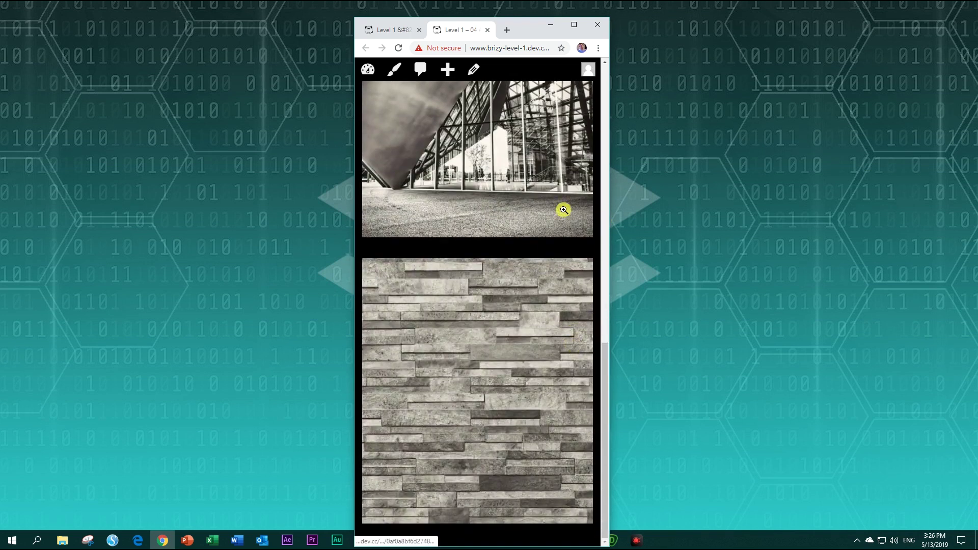
scroll(581, 245, up, 12)
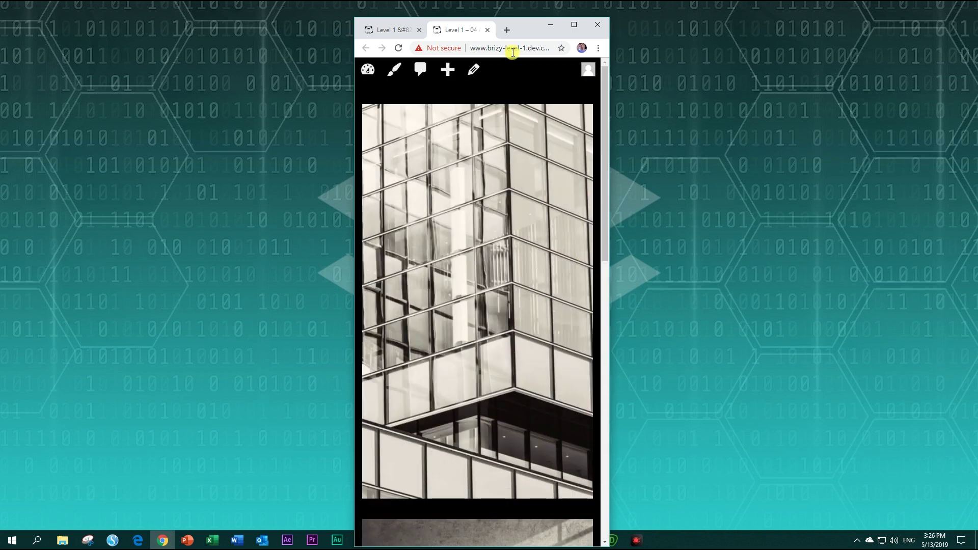
click(574, 25)
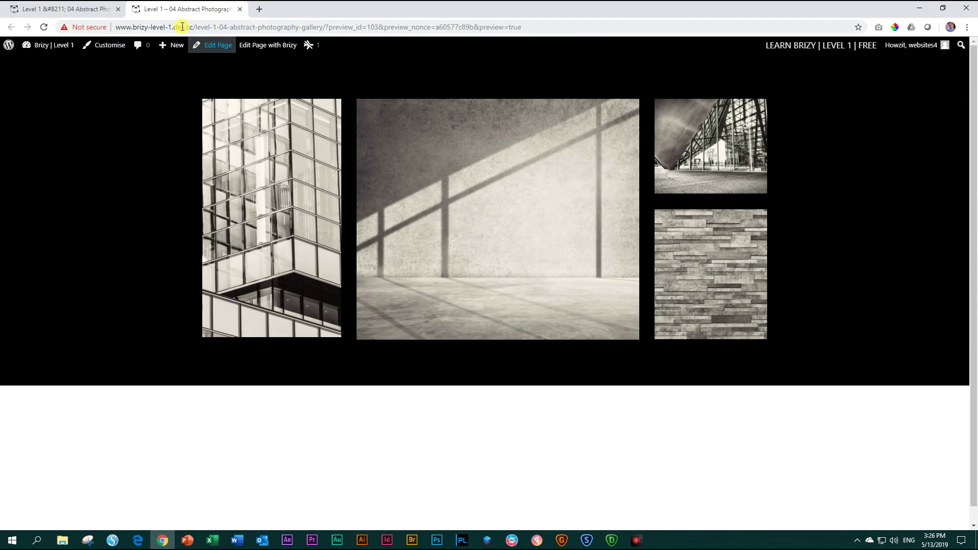
click(101, 12)
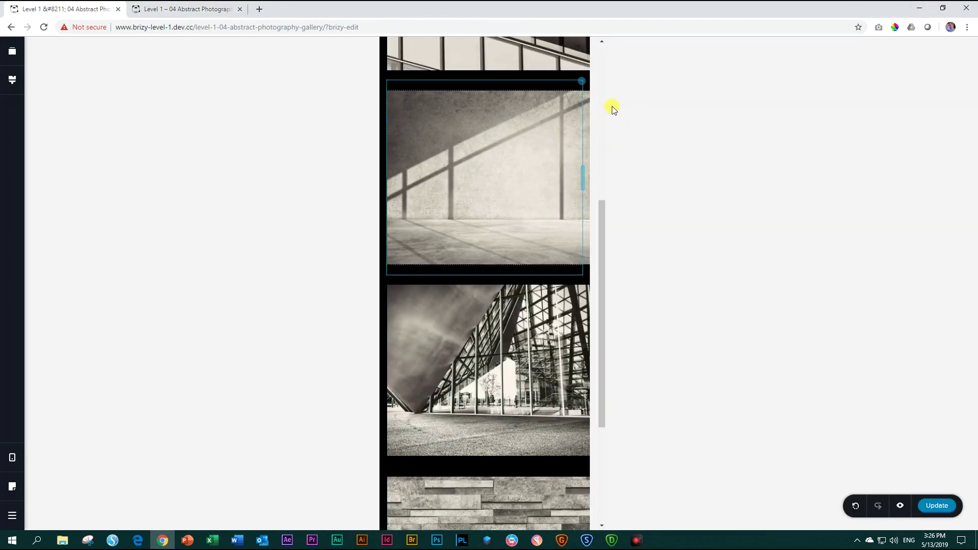
click(224, 9)
click(942, 8)
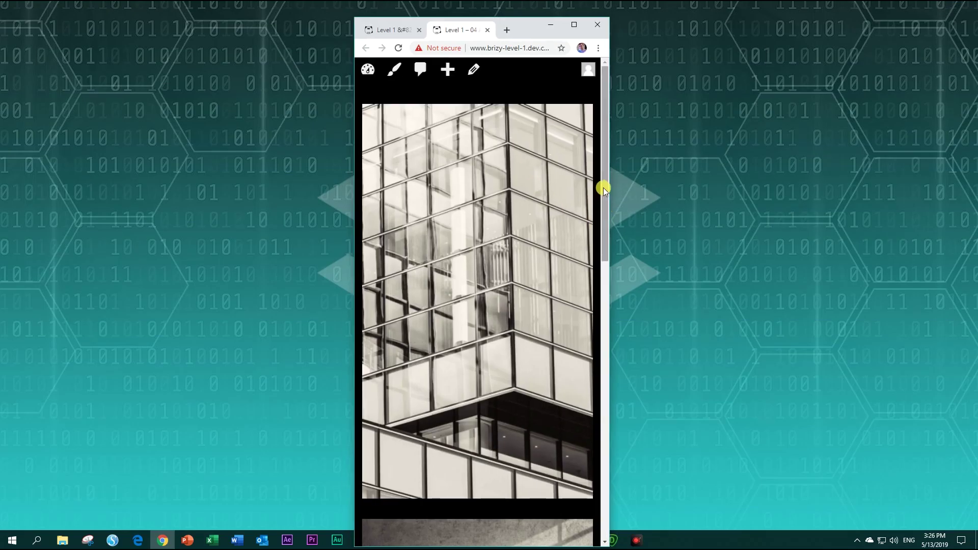
click(571, 31)
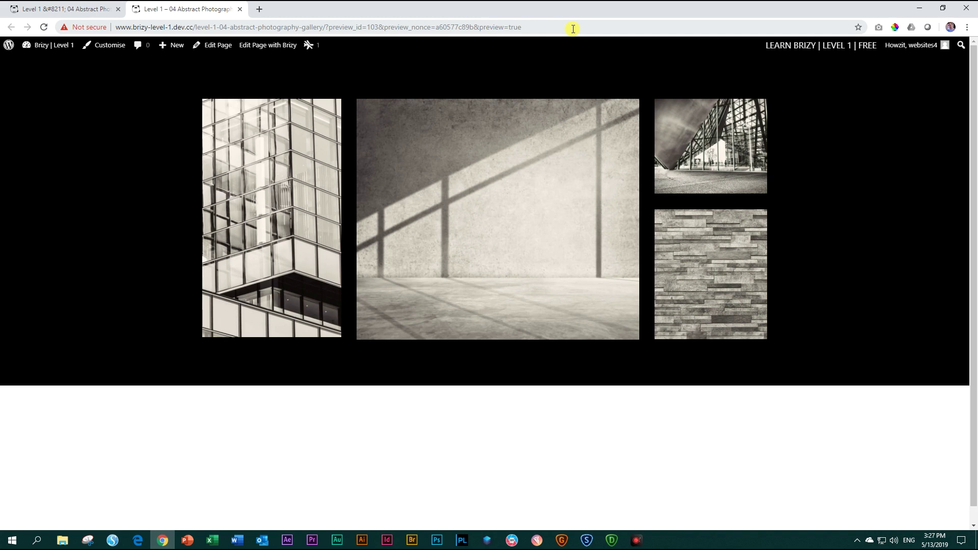
Step: Open Chrome DevTools with F12, docked beside the gallery preview
key(F12)
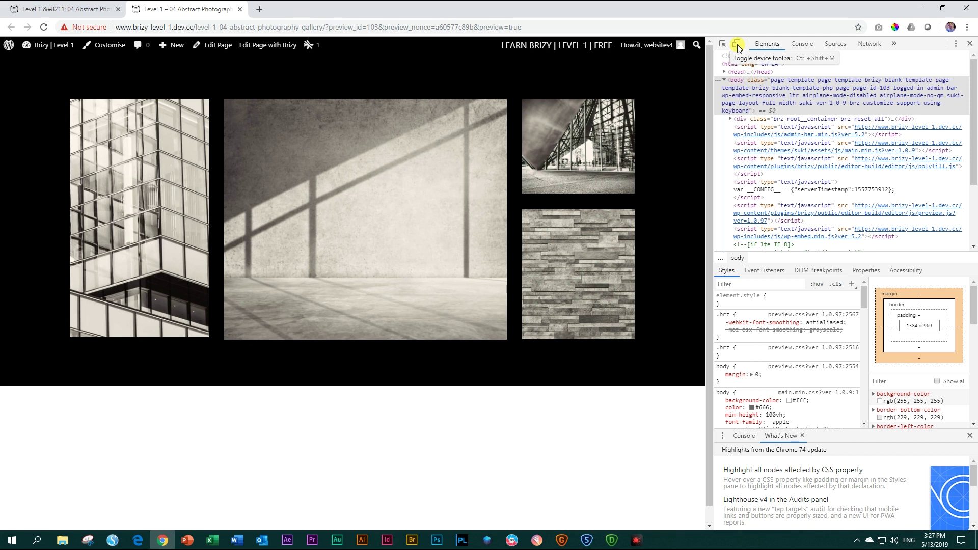
Step: Turn on device emulation and select the emulated viewport width value
click(738, 44)
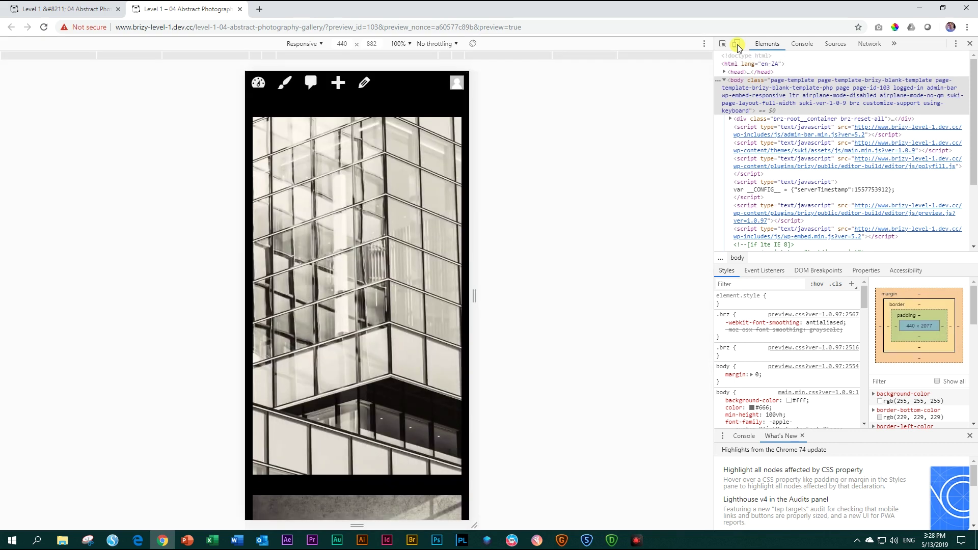
scroll(347, 365, down, 15)
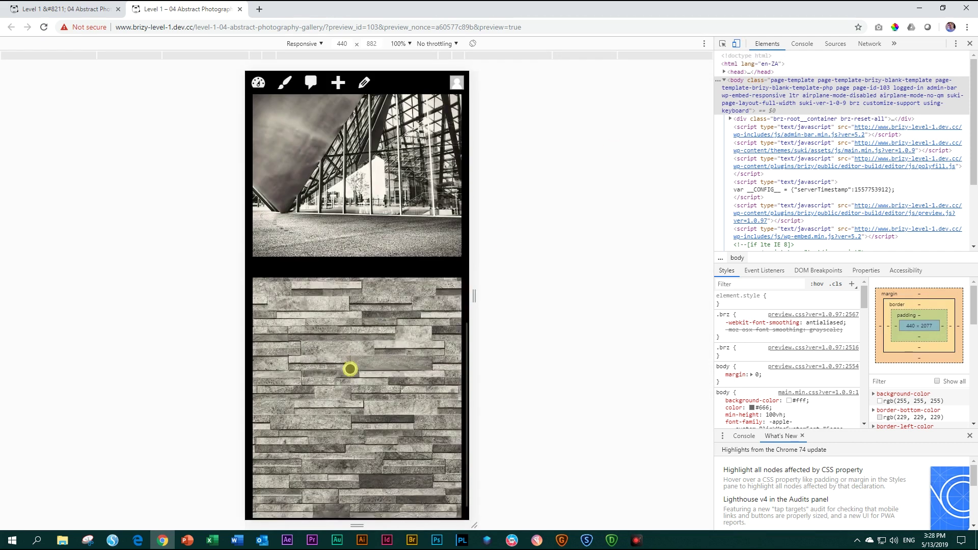
scroll(351, 369, down, 15)
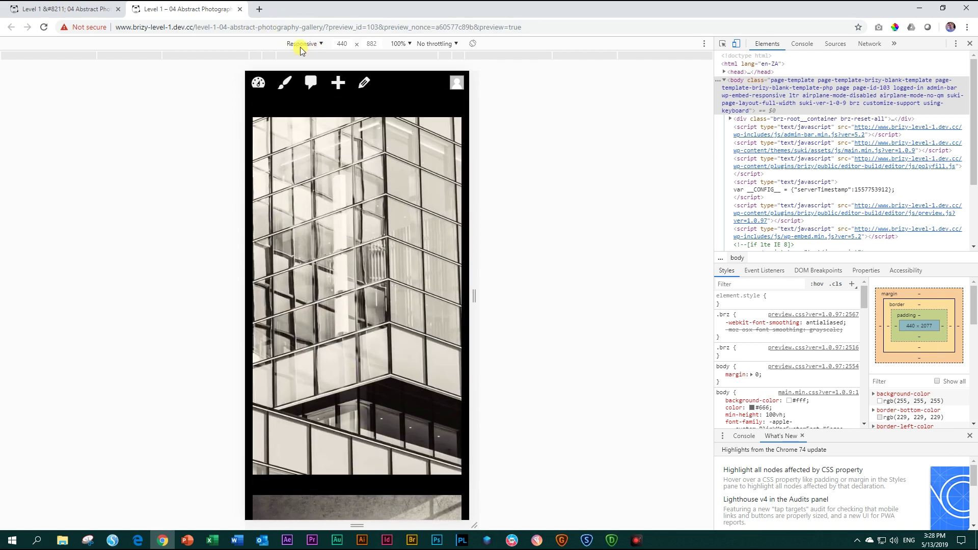
double_click(346, 43)
click(347, 43)
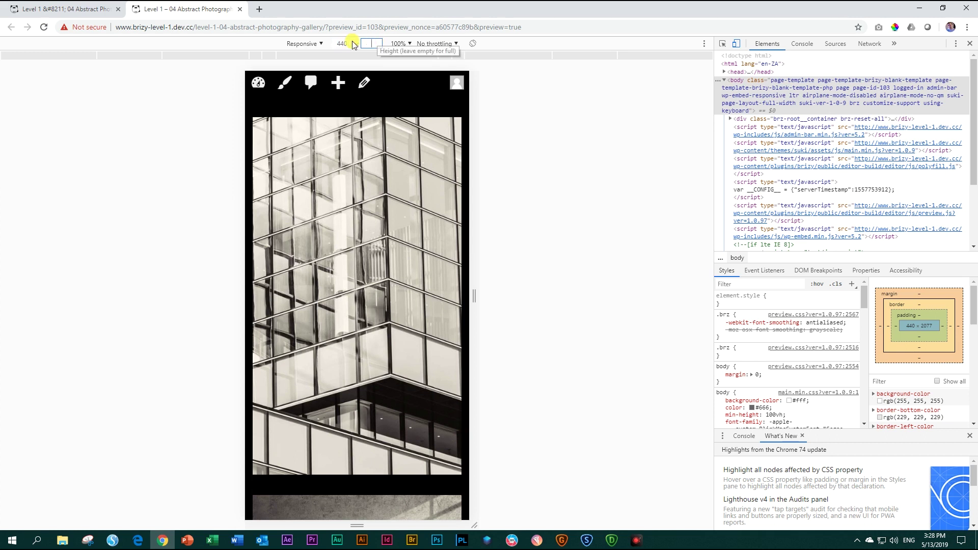
Step: Preview the gallery at iPhone X, Galaxy S5 and iPad screen sizes
click(320, 44)
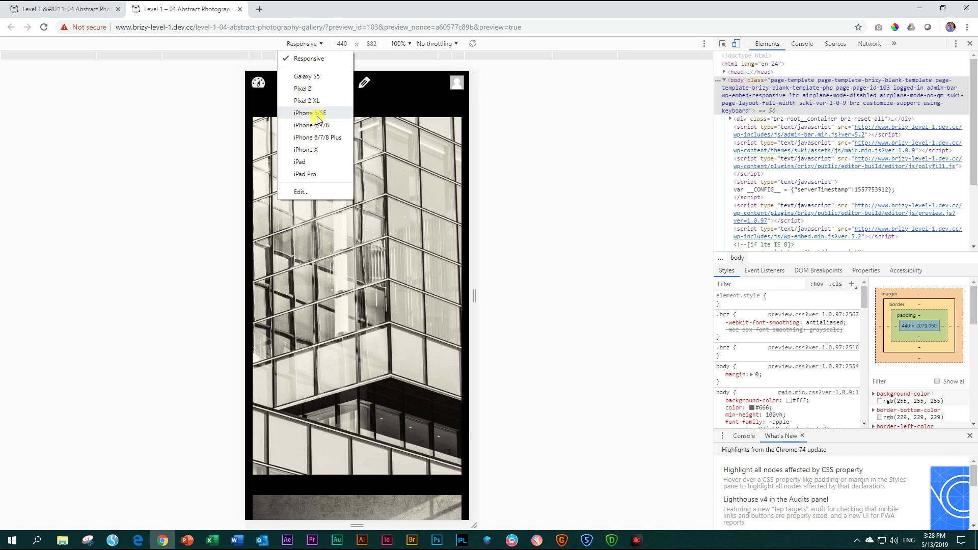
click(311, 150)
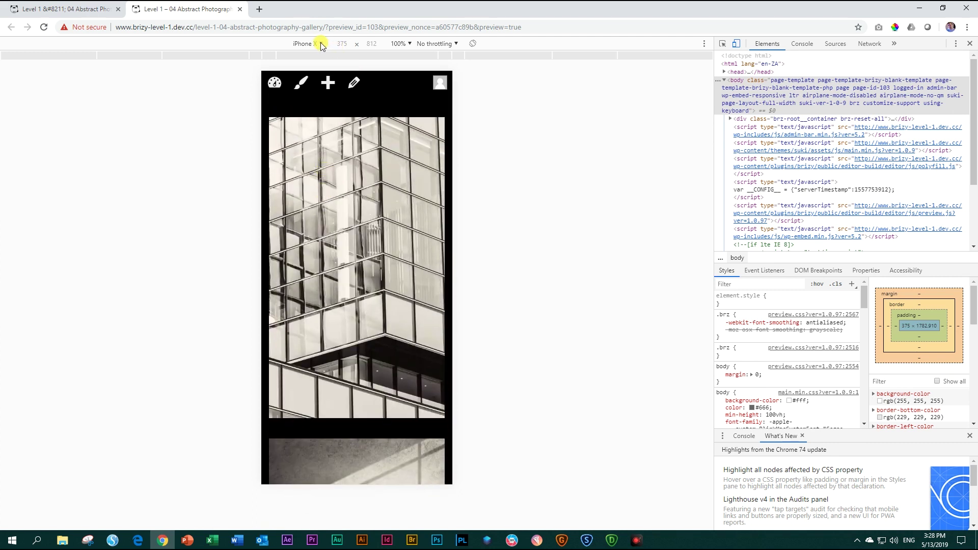
click(321, 44)
click(313, 78)
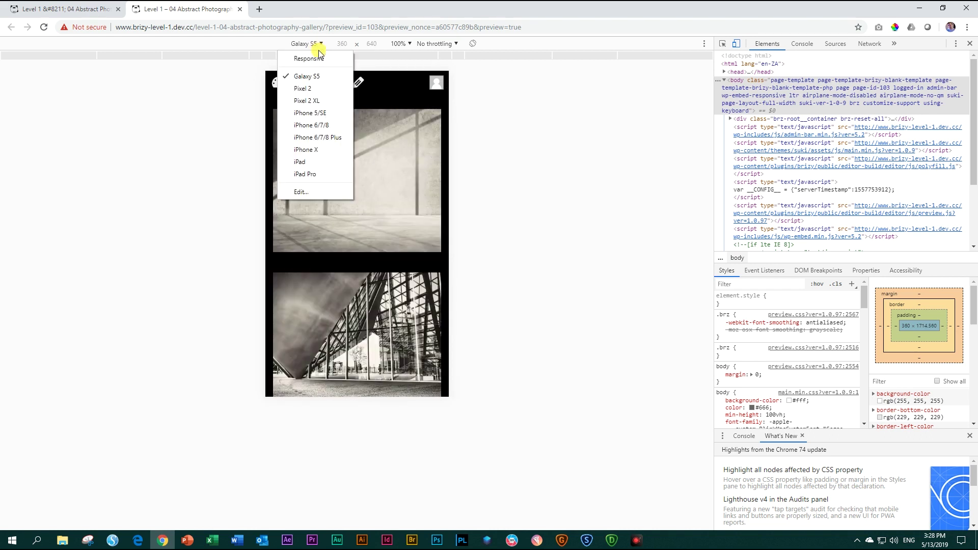
click(316, 159)
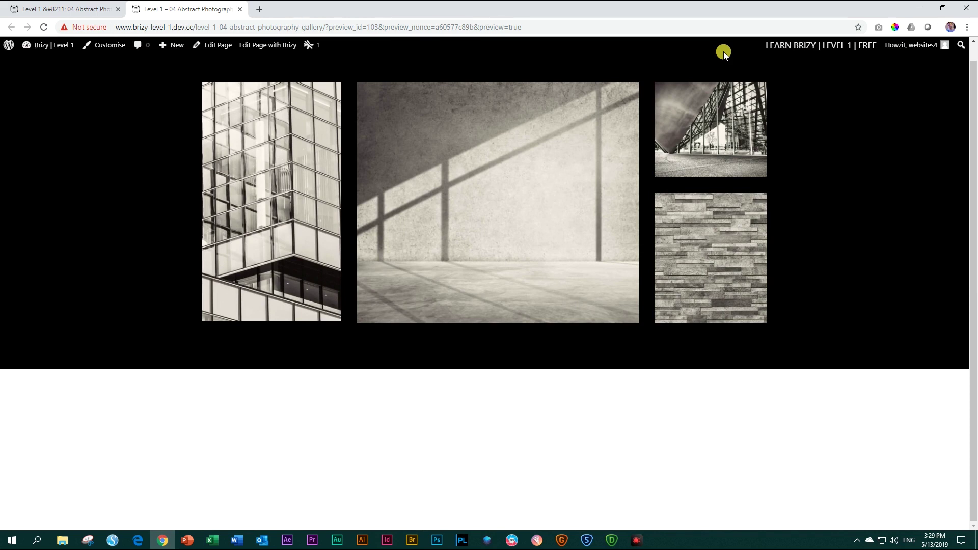
Step: Close the live preview tab and return the editor to the Desktop device view
click(241, 9)
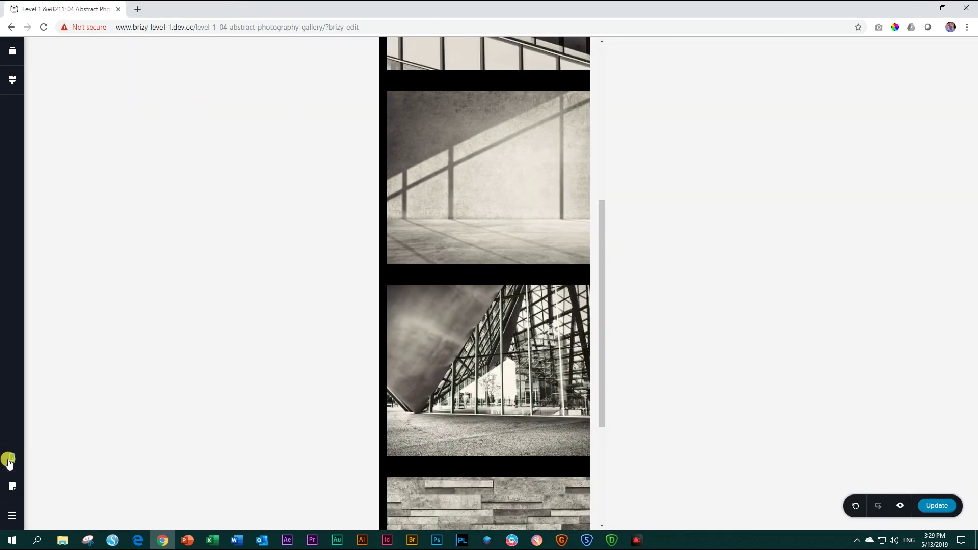
mouse_move(12, 457)
click(51, 421)
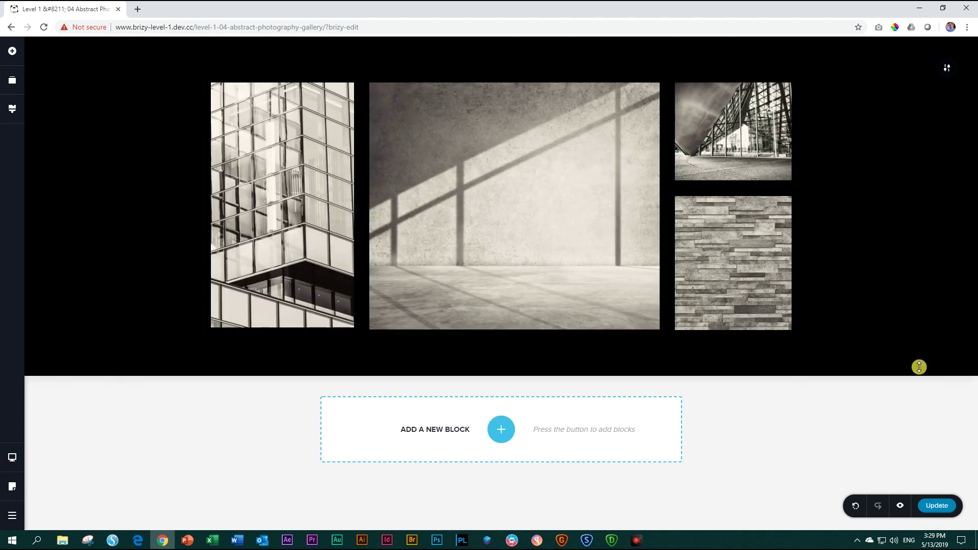
mouse_move(912, 360)
Step: Save the black four-photo gallery section as a block and confirm it under Saved Blocks
click(951, 70)
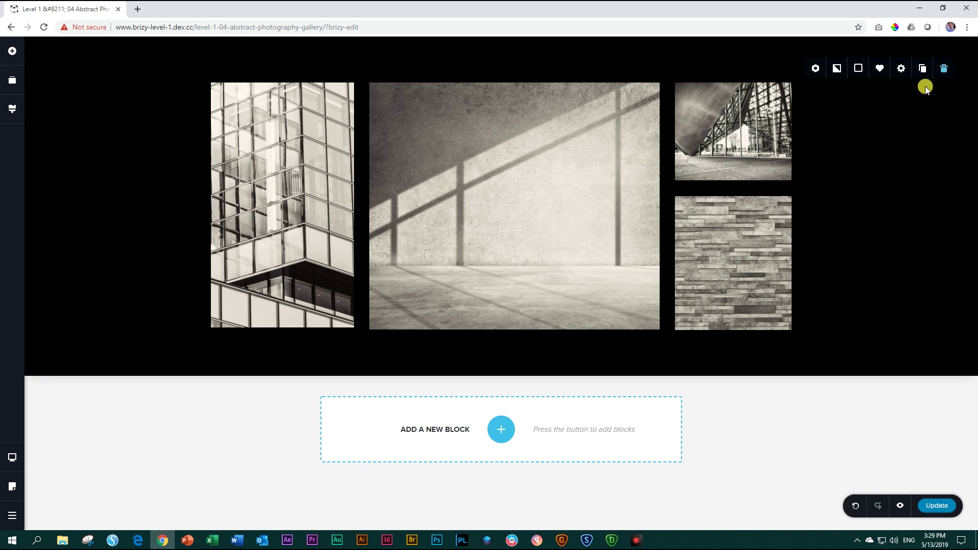
click(880, 70)
click(503, 432)
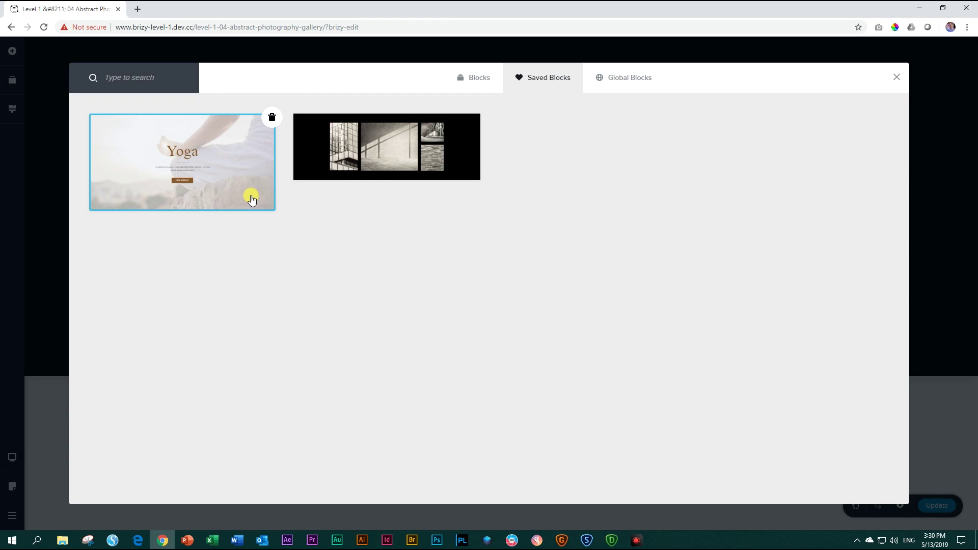
click(896, 77)
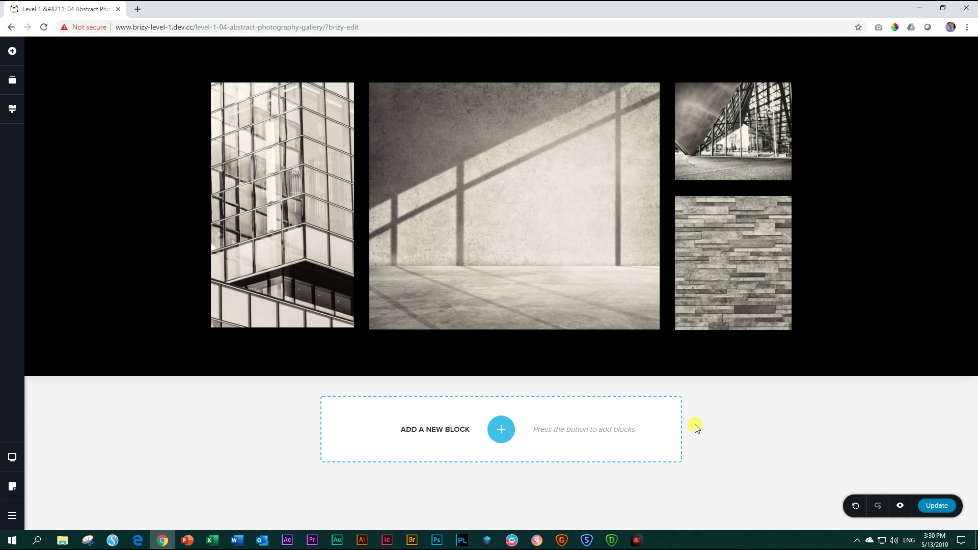
click(282, 243)
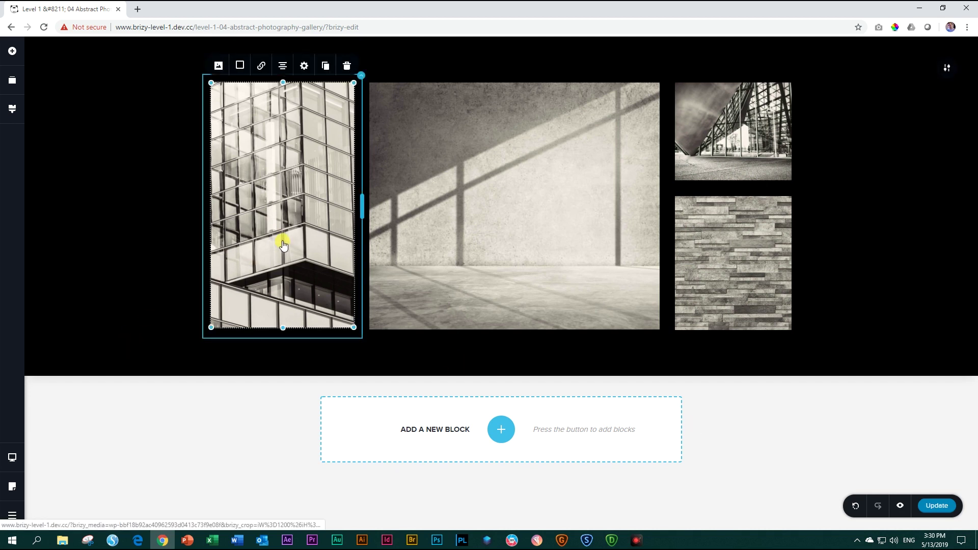
click(233, 408)
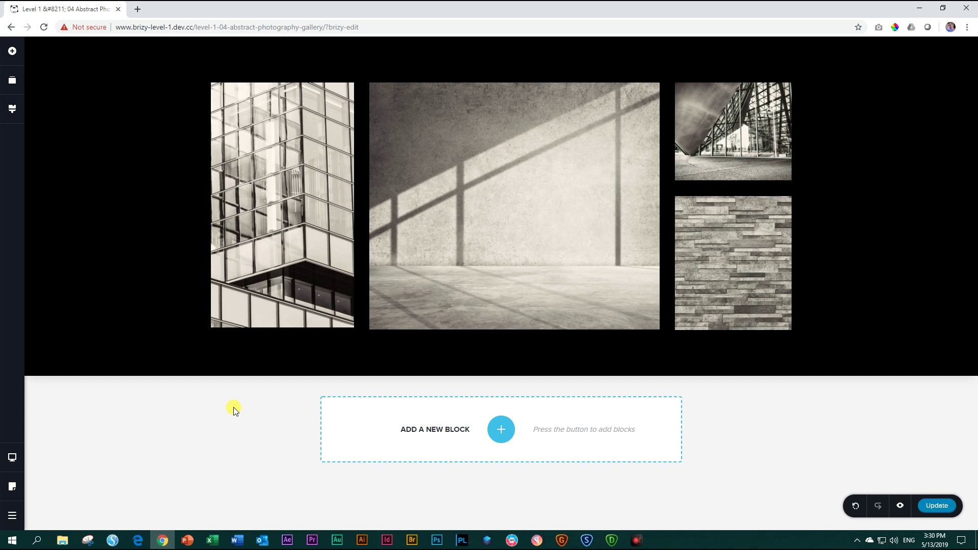